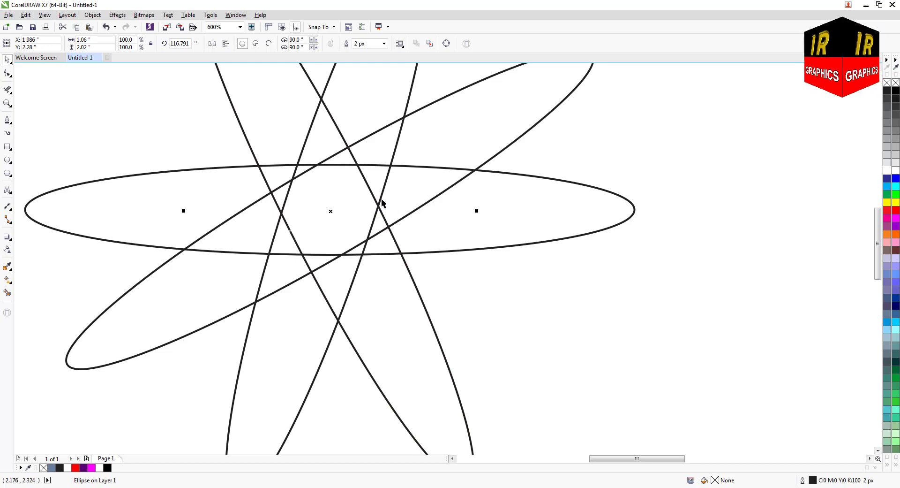
Widen the steep right-leaning ellipse to about 0.858 in so its right edge passes through the crossing of the neighbouring ellipses.
click(382, 197)
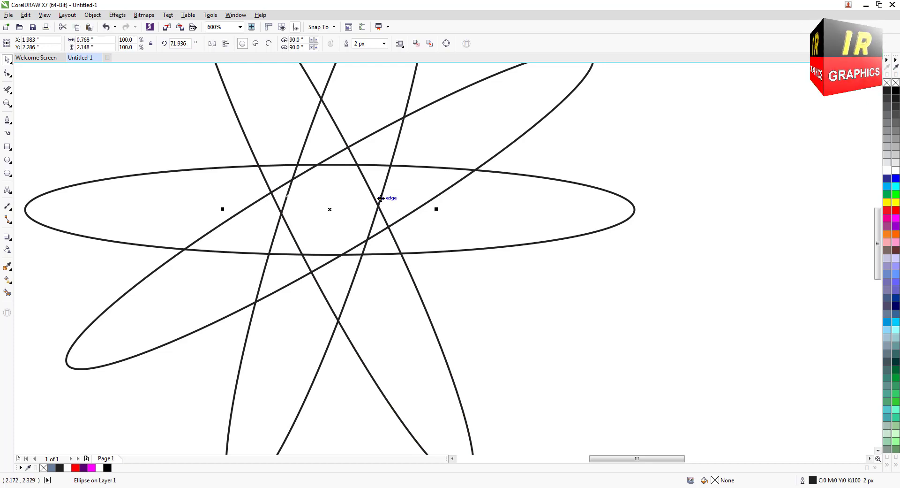
drag(434, 209, 458, 215)
scroll(408, 219, down, 1)
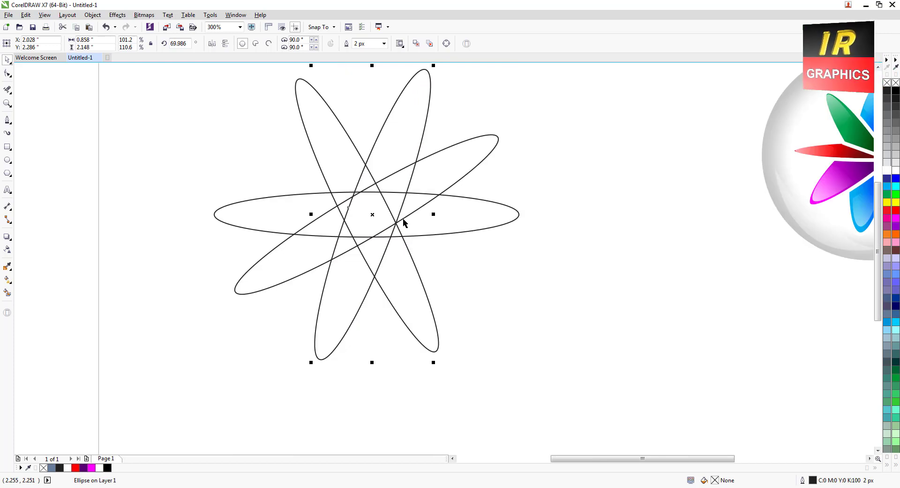
scroll(342, 197, up, 1)
Flatten the horizontal ellipse from above and below to about 0.205 in high so both edges pass through the other ellipses' crossings.
click(400, 191)
scroll(360, 194, up, 1)
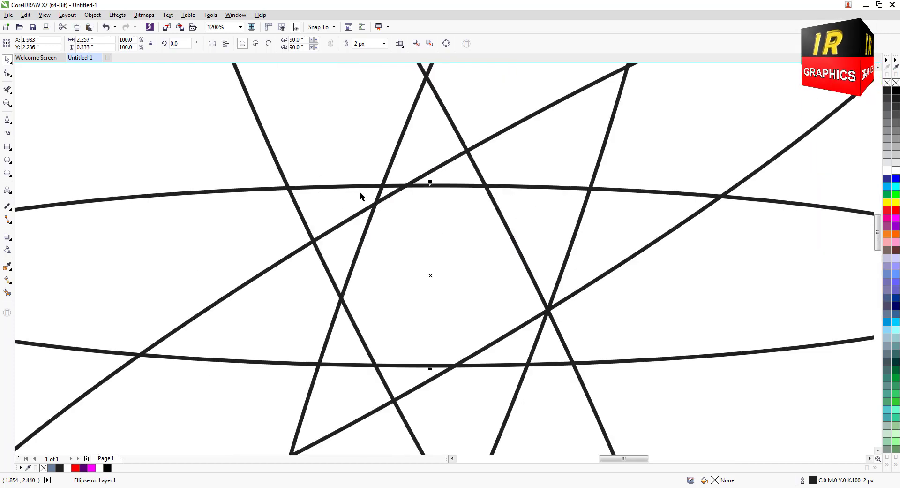
drag(432, 181, 426, 199)
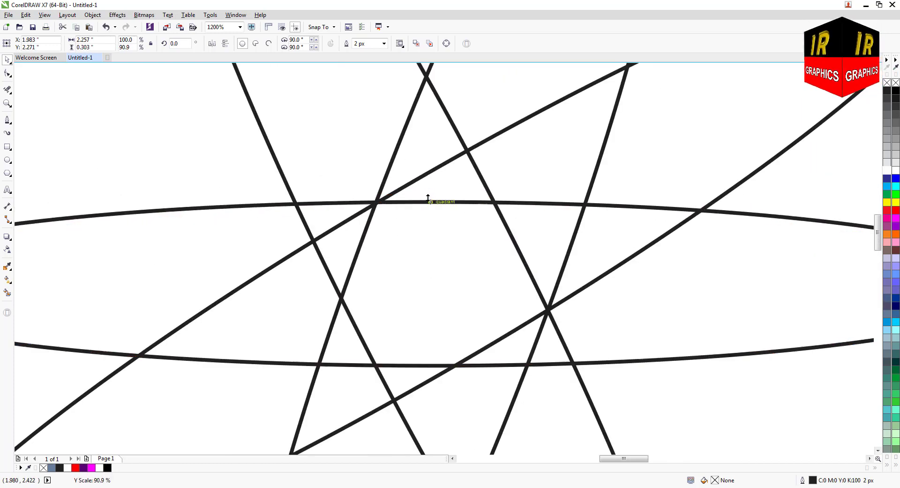
scroll(401, 197, down, 1)
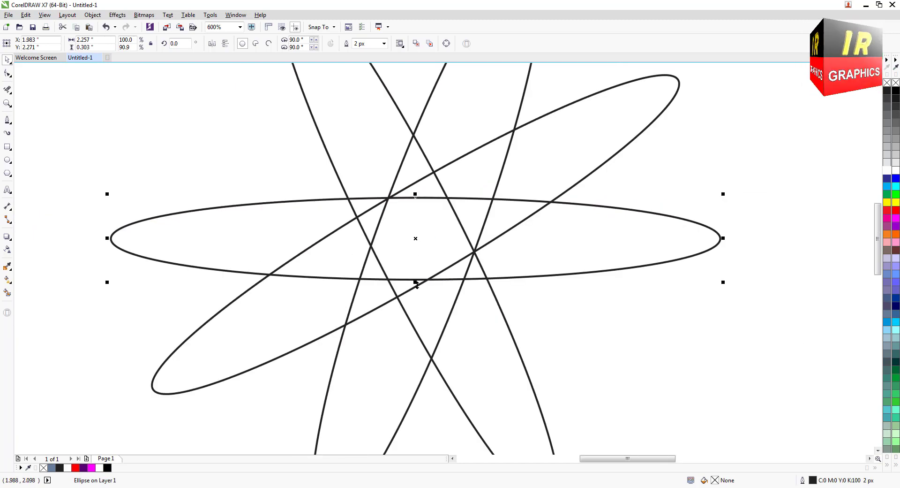
drag(415, 281, 415, 253)
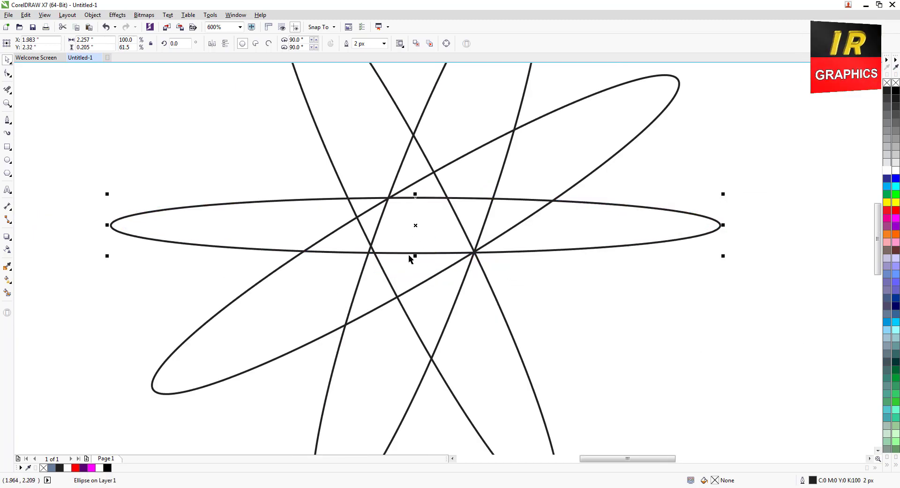
scroll(413, 253, down, 1)
scroll(409, 252, down, 1)
scroll(465, 249, up, 1)
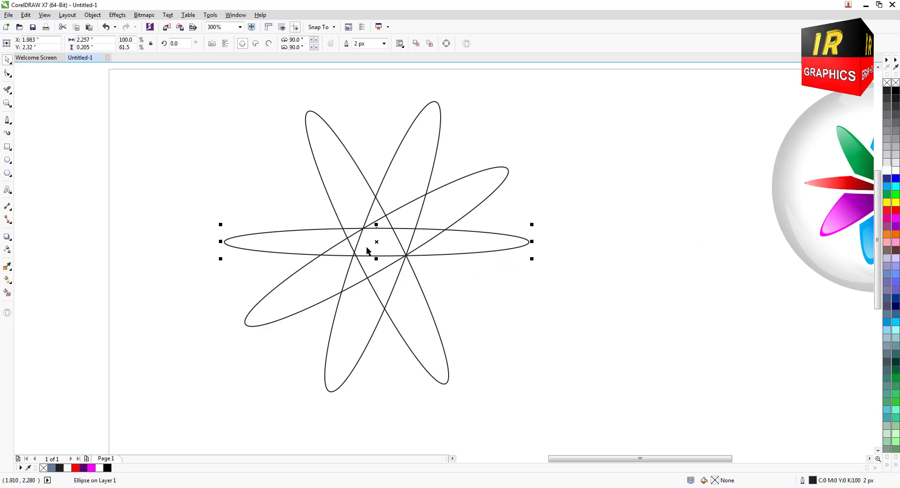
Draw a straight Bézier line from the horizontal ellipse's upper-left crossing to the common crossing point of all ellipses.
click(449, 279)
click(10, 121)
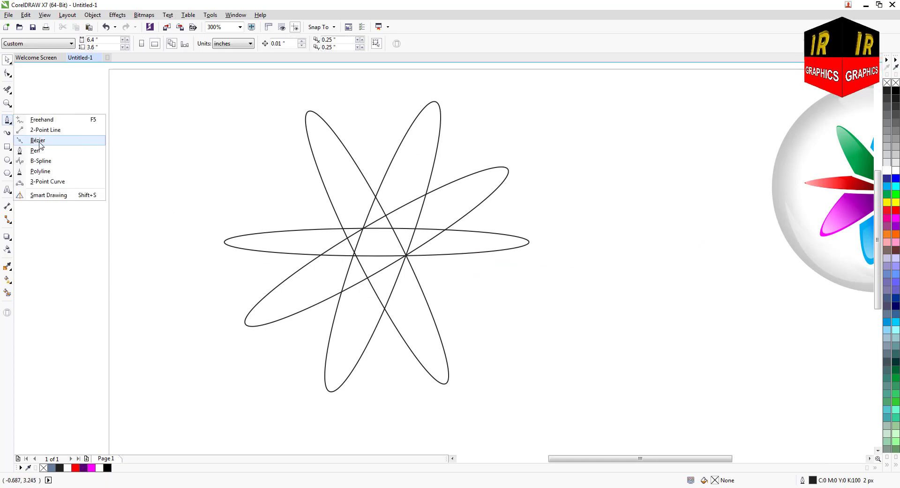
click(32, 140)
scroll(345, 238, up, 1)
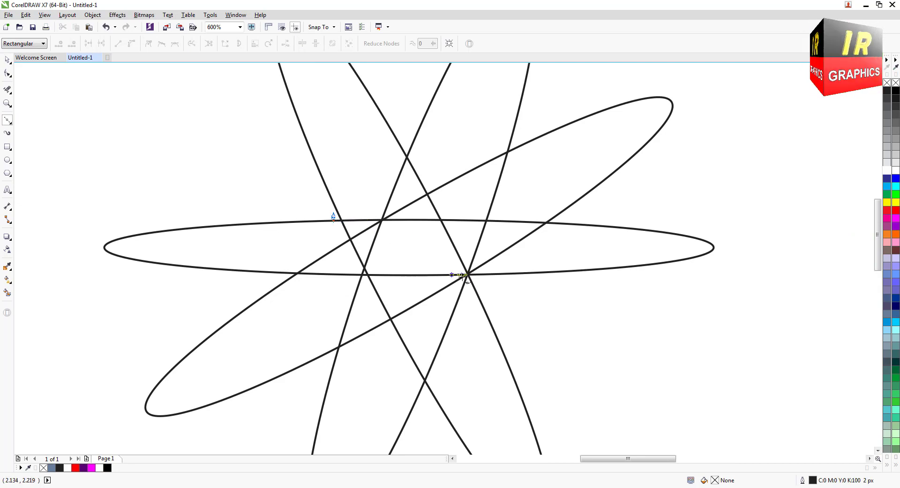
click(468, 274)
scroll(416, 284, down, 1)
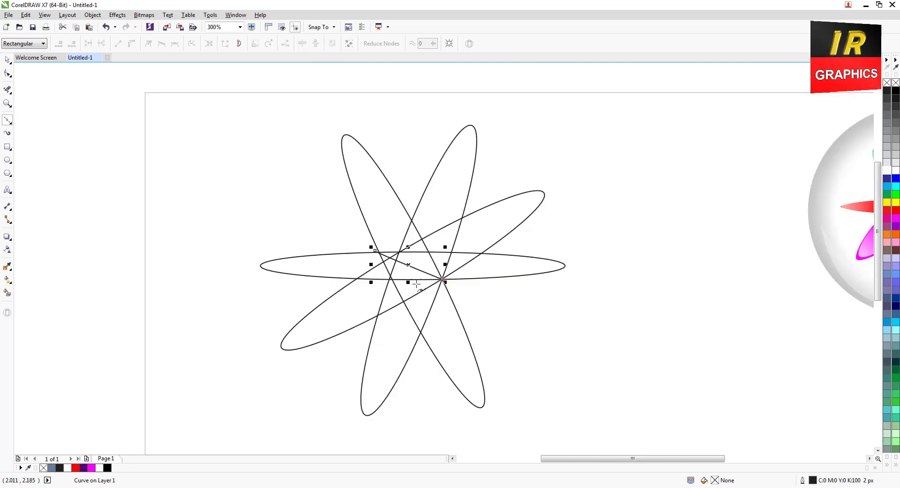
Remove the overlapping line segments between the upper and right petals with Virtual Segment Delete.
click(7, 89)
click(11, 92)
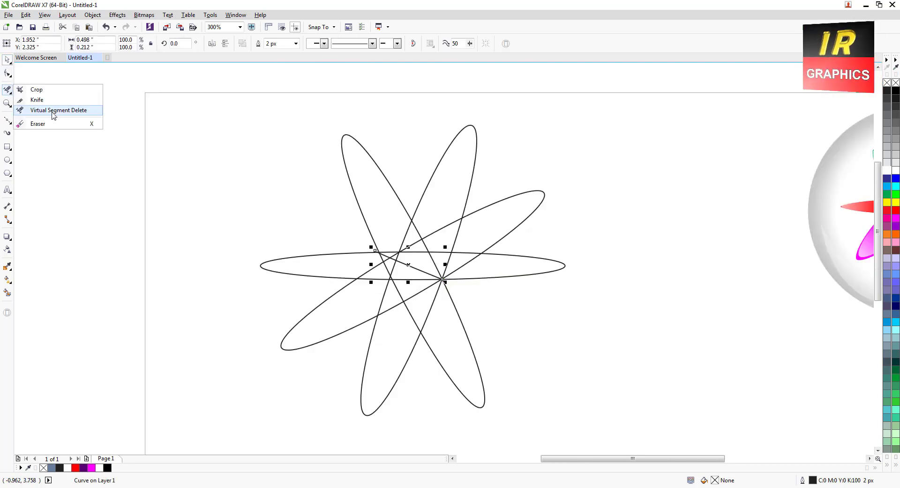
click(29, 125)
scroll(446, 233, up, 1)
click(433, 226)
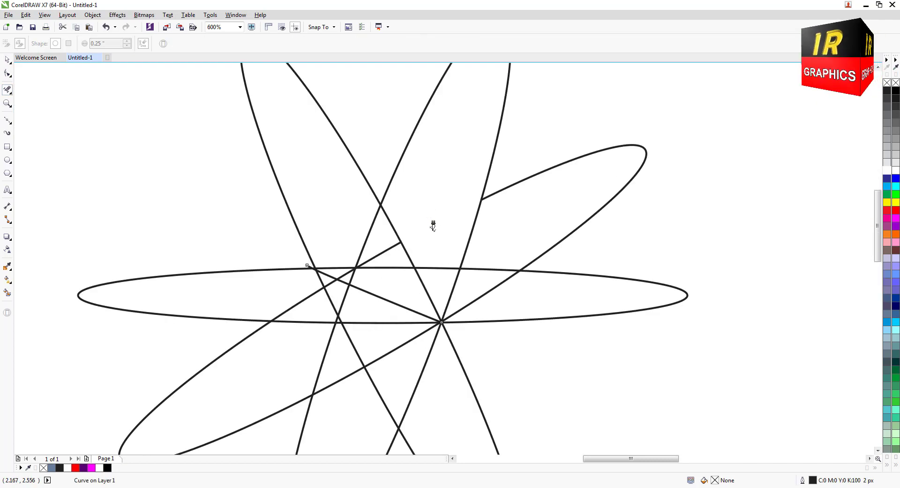
mouse_move(358, 218)
mouse_down()
mouse_move(375, 238)
mouse_move(377, 270)
mouse_move(361, 265)
mouse_up()
scroll(394, 263, down, 1)
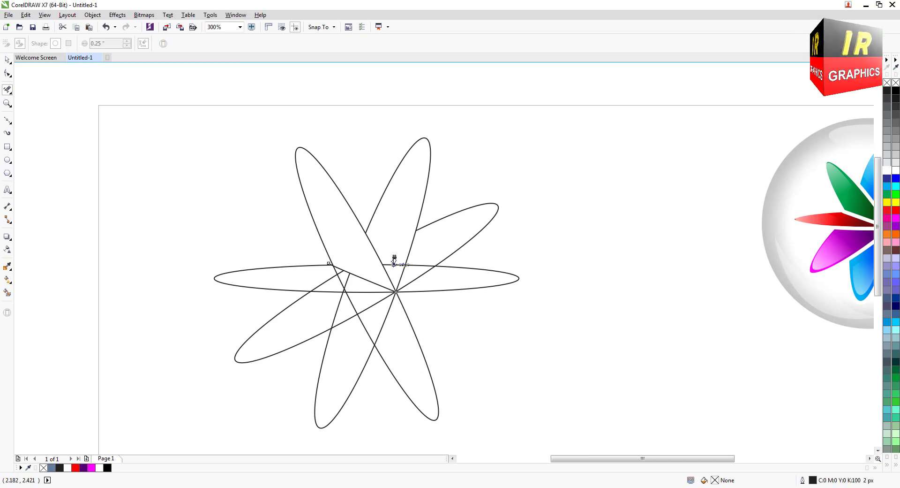
scroll(399, 266, up, 1)
click(418, 263)
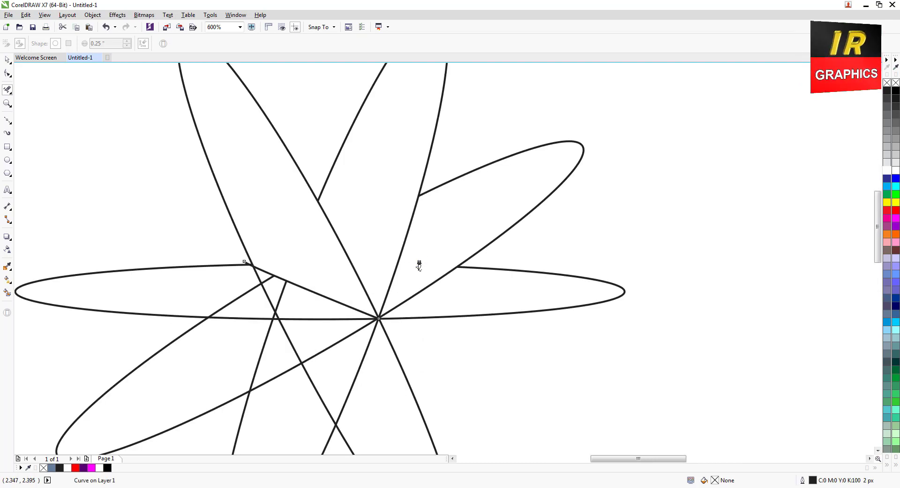
Delete the remaining overlapping segments inside the left and lower petals so every petal ends at the common crossing.
scroll(420, 261, down, 1)
scroll(337, 276, up, 1)
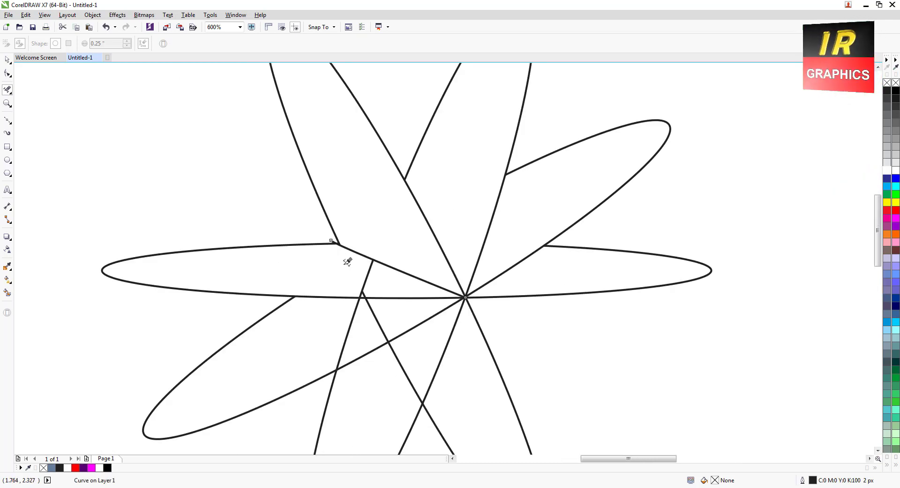
scroll(366, 287, down, 1)
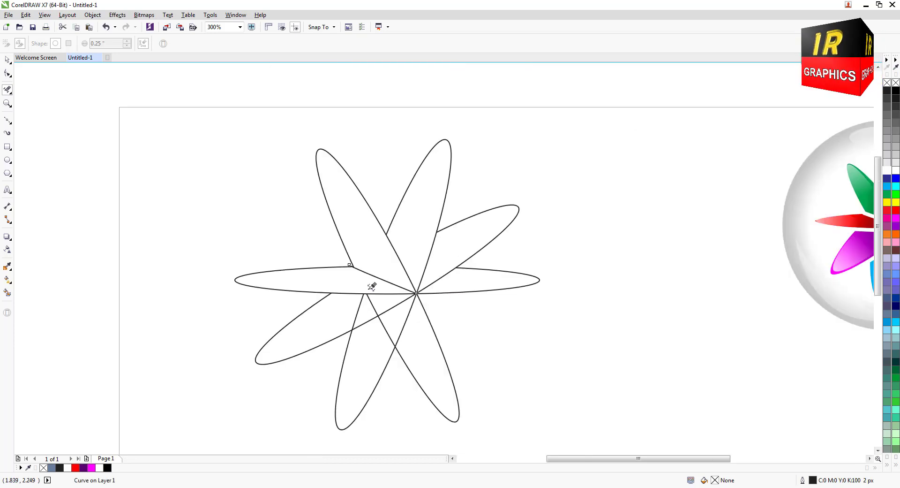
scroll(371, 285, up, 1)
click(364, 306)
click(389, 288)
scroll(397, 284, down, 1)
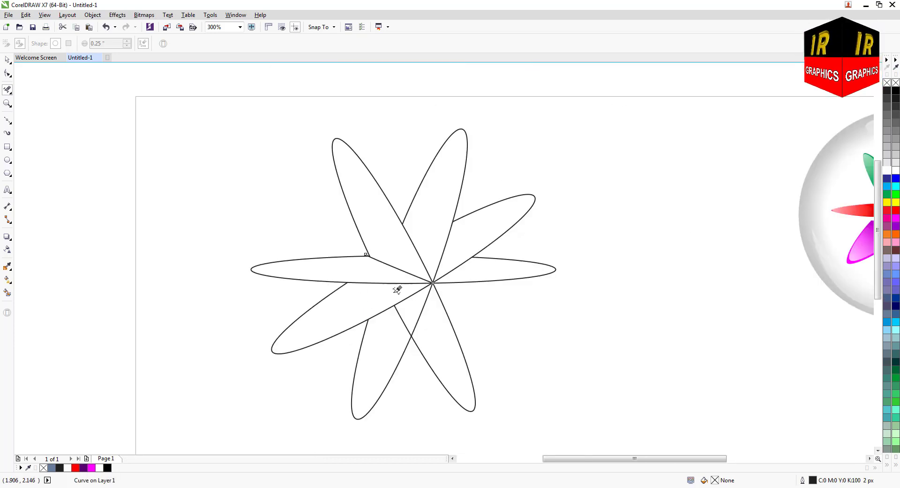
scroll(408, 325, up, 1)
scroll(408, 295, down, 1)
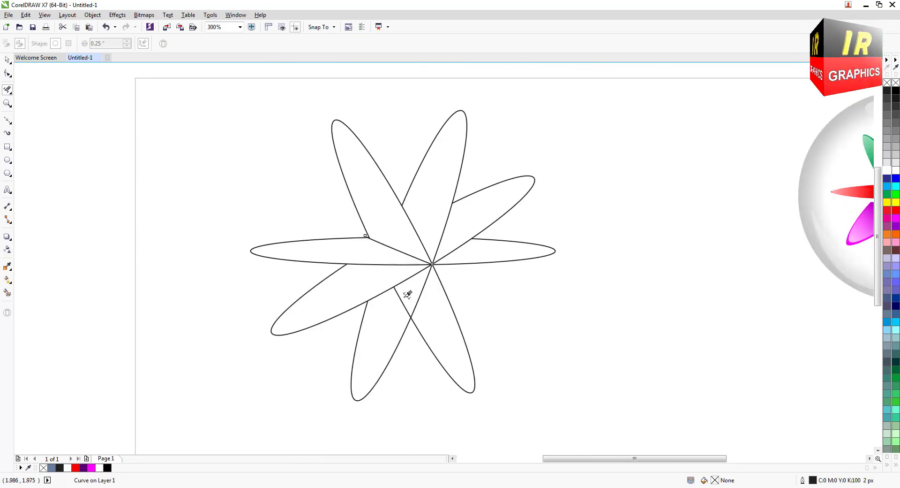
click(399, 303)
scroll(401, 301, down, 1)
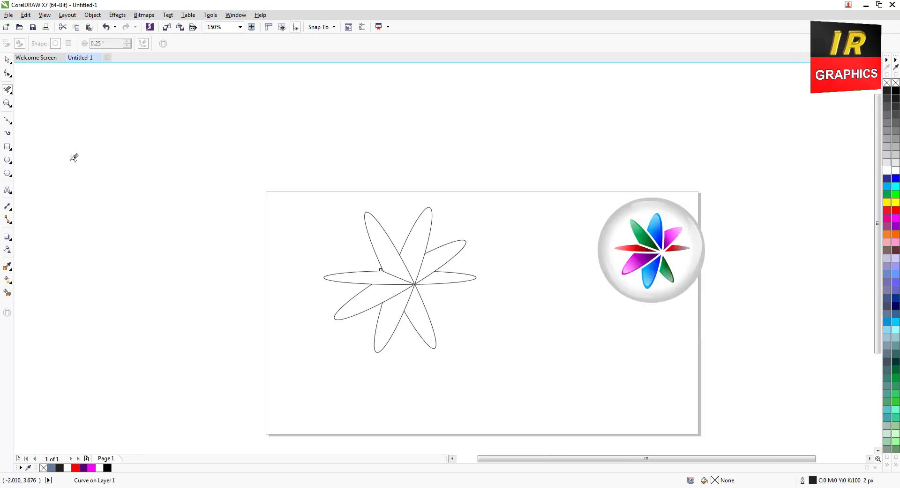
Fill all eight petals with the slate-blue Smart Fill, keeping the 2 px dark outline.
click(7, 60)
click(7, 291)
scroll(381, 300, up, 1)
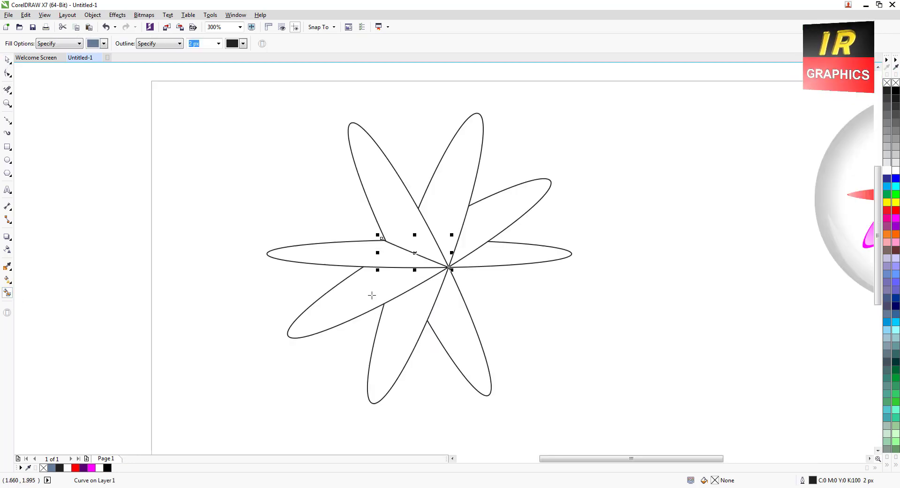
click(372, 295)
click(364, 278)
click(395, 210)
click(441, 200)
click(486, 217)
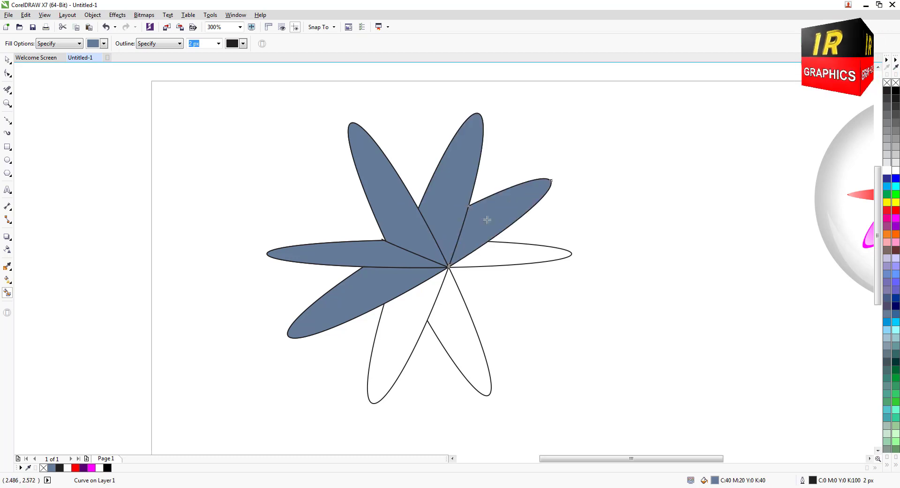
click(501, 252)
click(462, 325)
click(396, 337)
scroll(406, 318, down, 1)
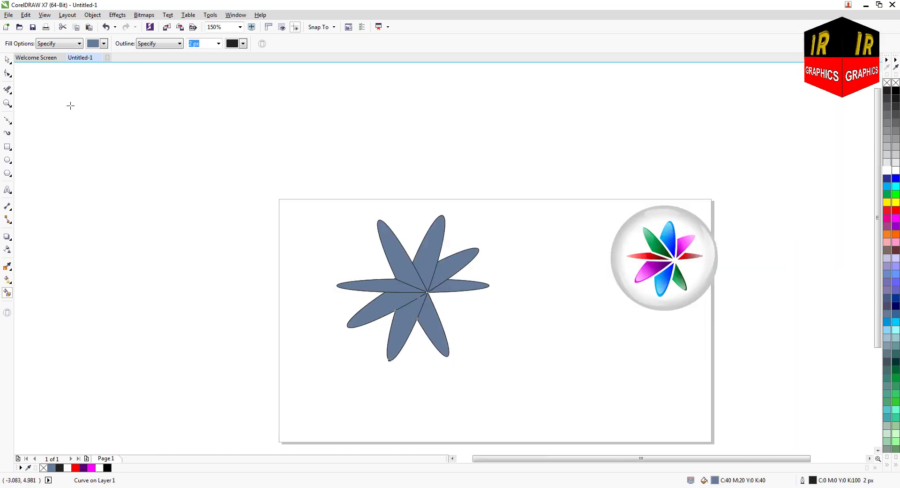
Select the whole flower and give it an 8 px white outline to separate the petals.
click(6, 60)
drag(319, 198, 517, 380)
click(392, 43)
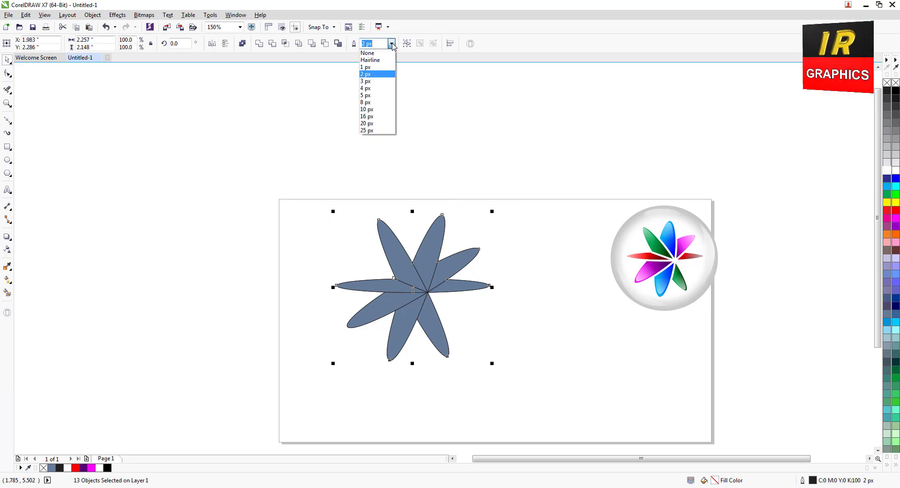
click(370, 88)
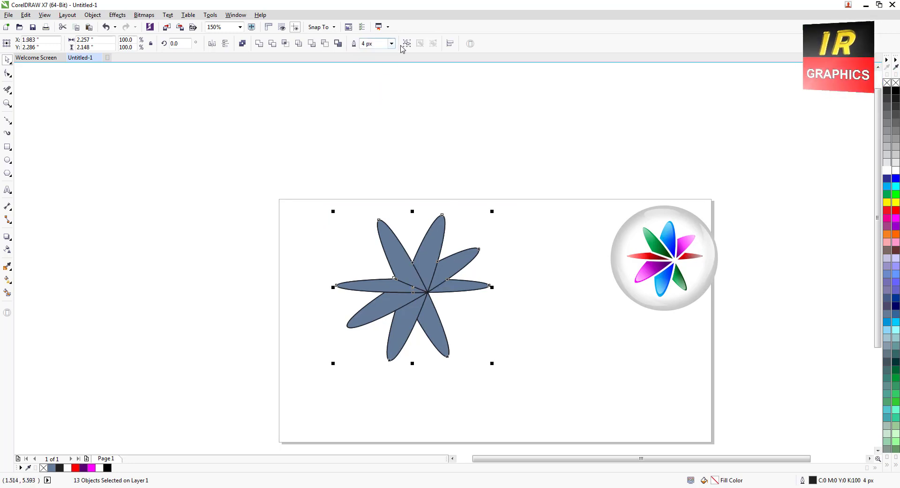
click(392, 44)
click(380, 101)
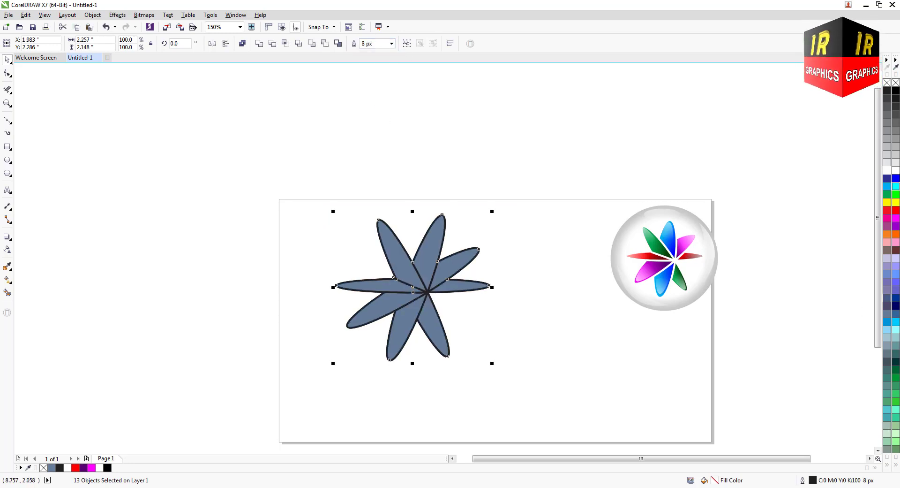
right_click(895, 174)
scroll(450, 317, up, 1)
scroll(454, 307, down, 1)
click(546, 253)
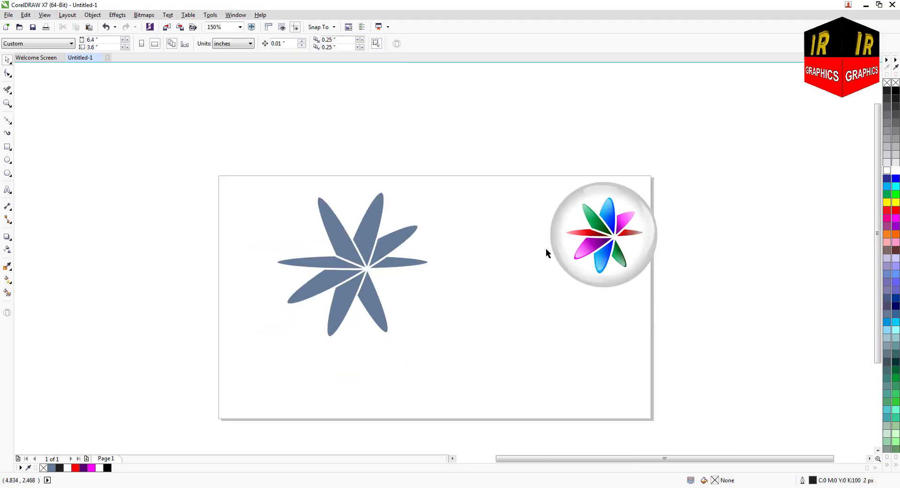
Copy the blue gradient fill from the finished reference logo to the flower's upper-left petal.
click(595, 238)
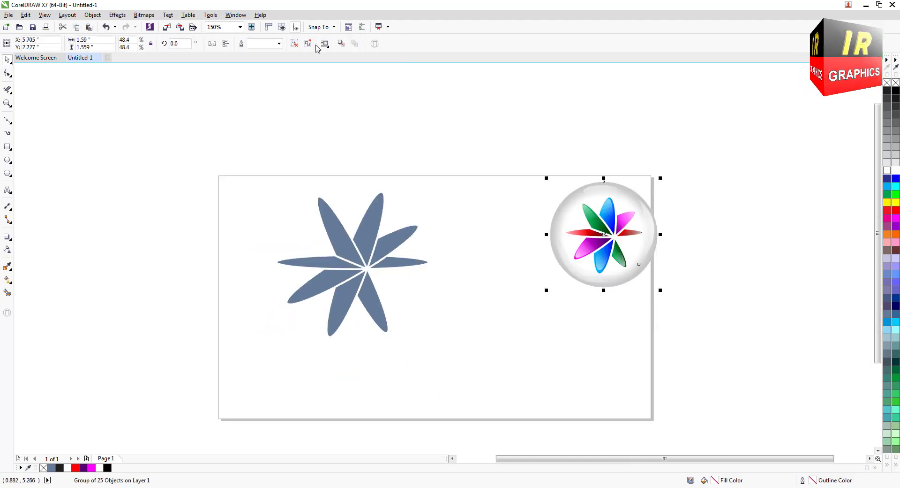
click(479, 181)
scroll(359, 258, up, 2)
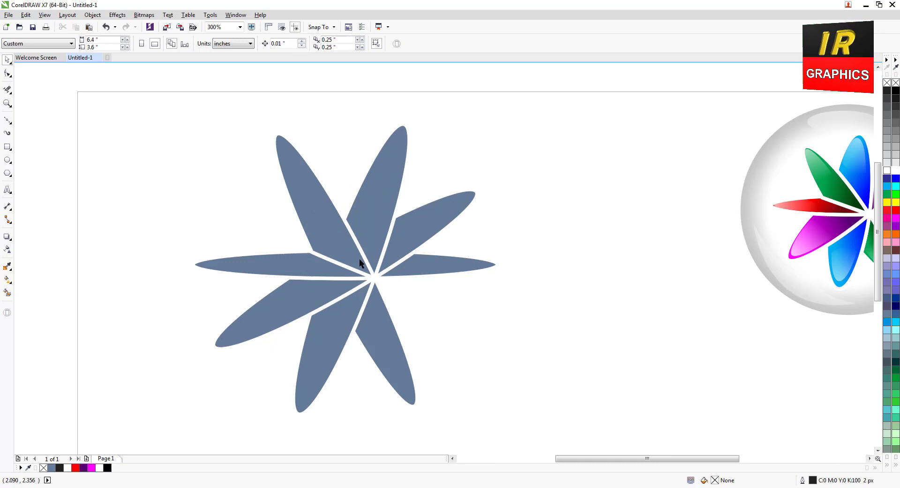
scroll(334, 243, down, 2)
click(341, 242)
click(8, 280)
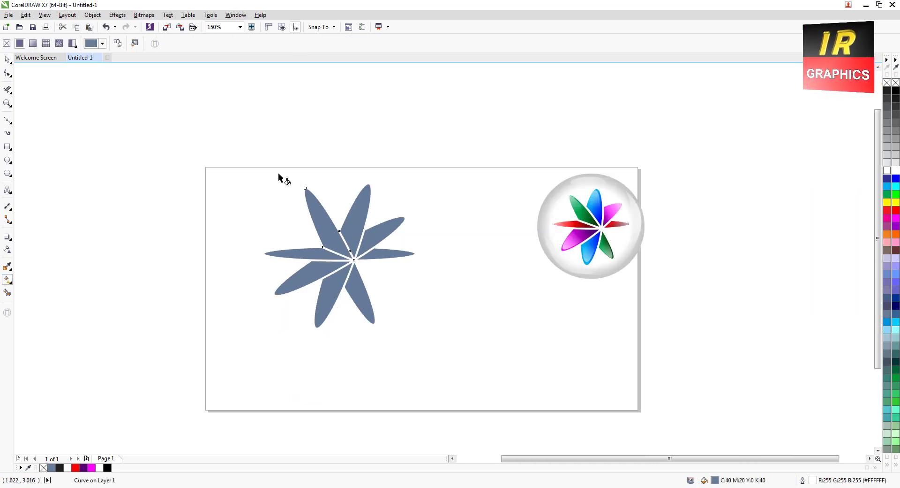
click(592, 219)
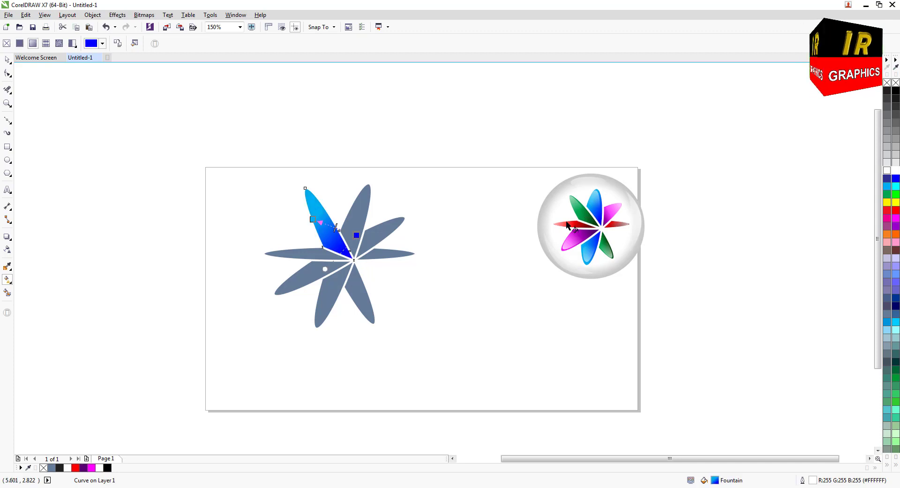
Copy the upper-left petal's blue gradient to the lower-right petal and redirect it so light blue falls towards the outer end.
click(360, 294)
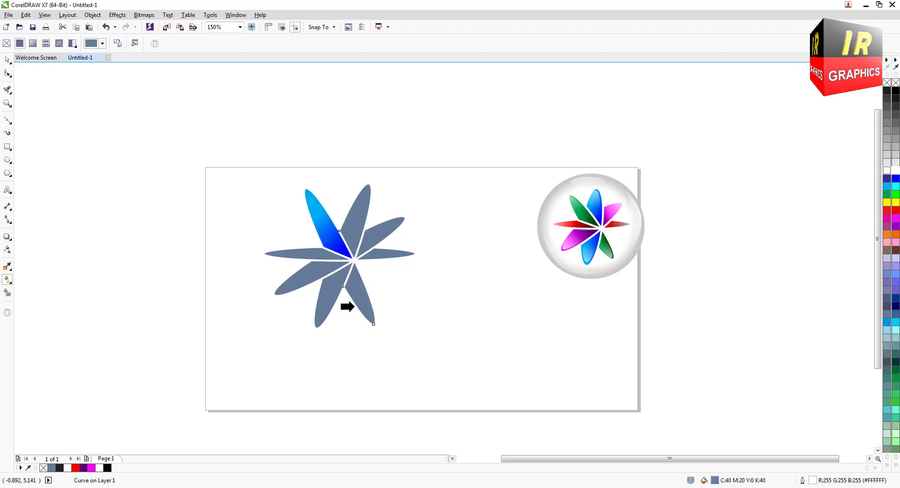
click(327, 238)
drag(376, 302, 372, 267)
Copy the reference logo's red gradient to the left horizontal petal and reuse that fill on the right horizontal petal.
scroll(404, 260, up, 2)
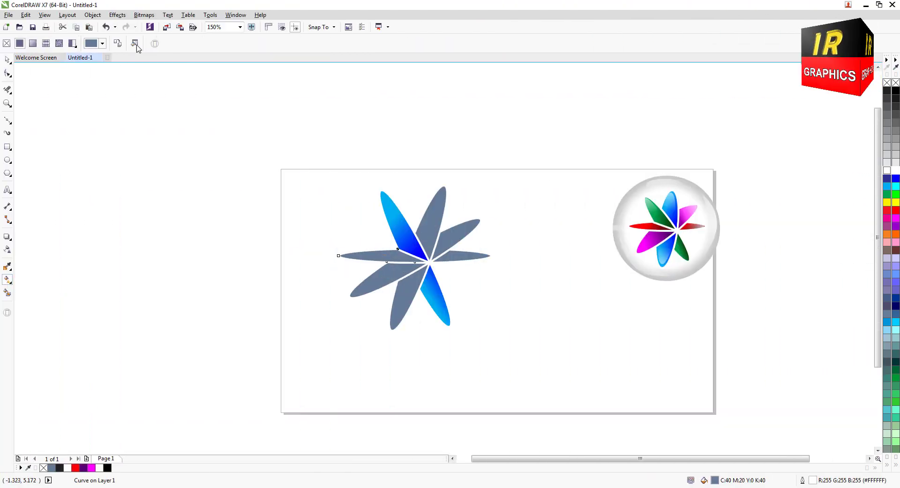
click(642, 227)
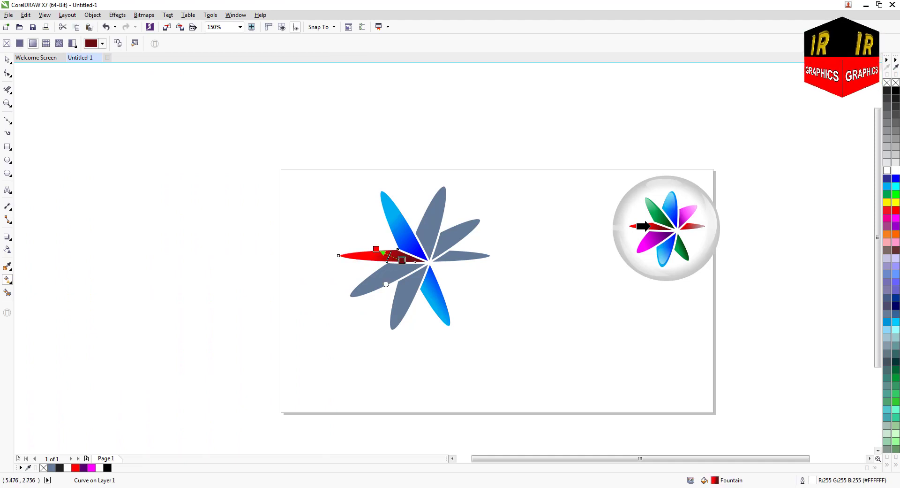
click(465, 260)
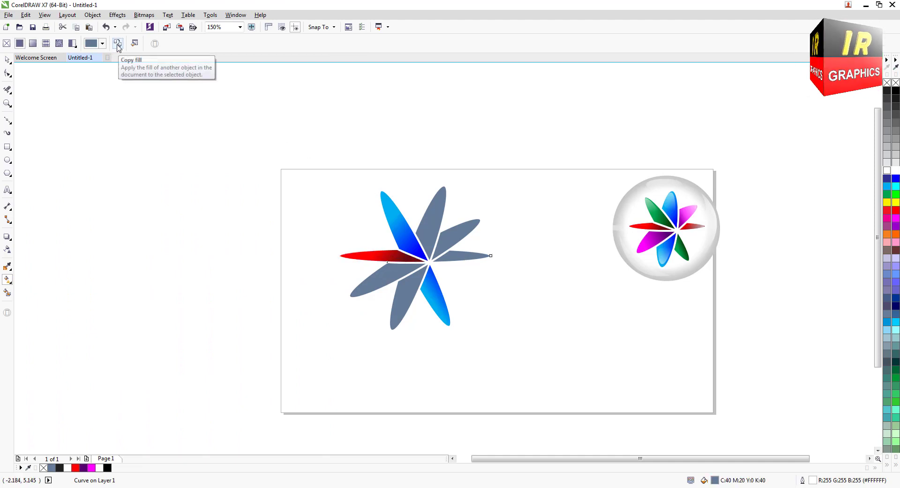
click(117, 43)
click(377, 256)
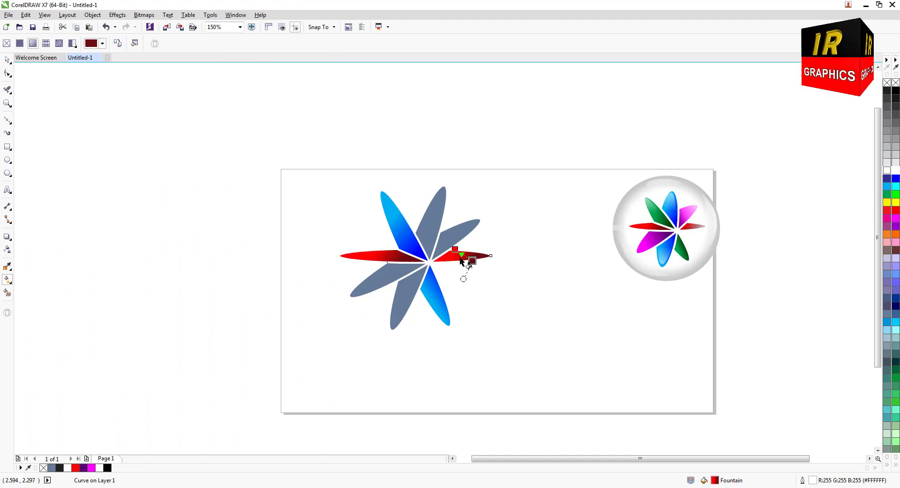
Copy the reference logo's magenta-to-purple gradient fill to the flower's lower-left petal.
click(381, 285)
click(118, 43)
click(647, 248)
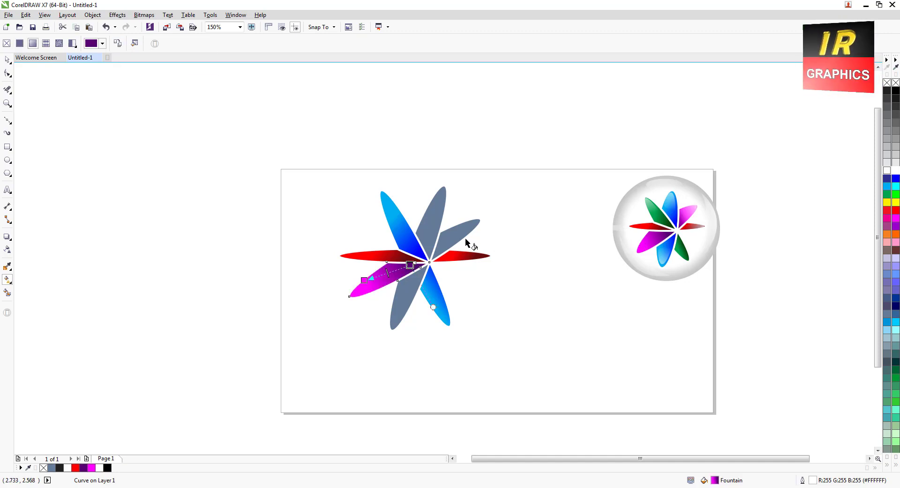
Copy the lower-left petal's magenta gradient to the upper-right petal and redirect it so magenta falls along the upper edge and purple below.
click(459, 241)
click(117, 43)
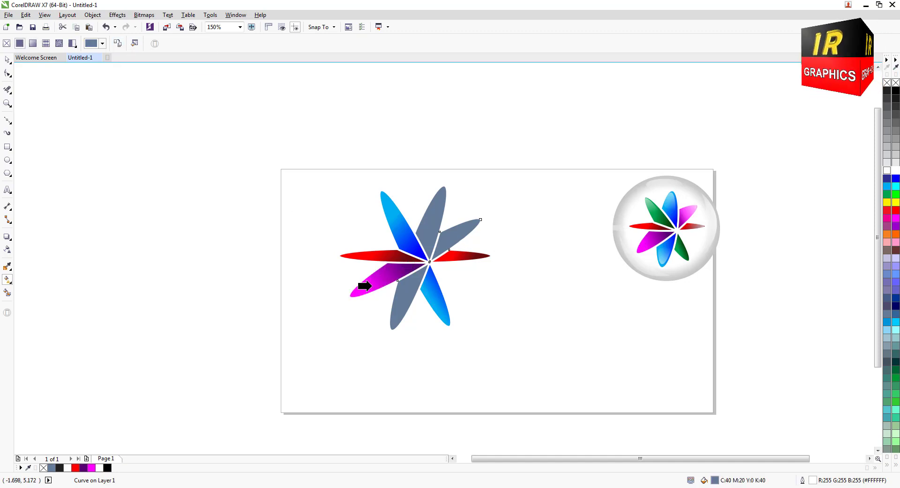
click(365, 286)
scroll(432, 255, up, 2)
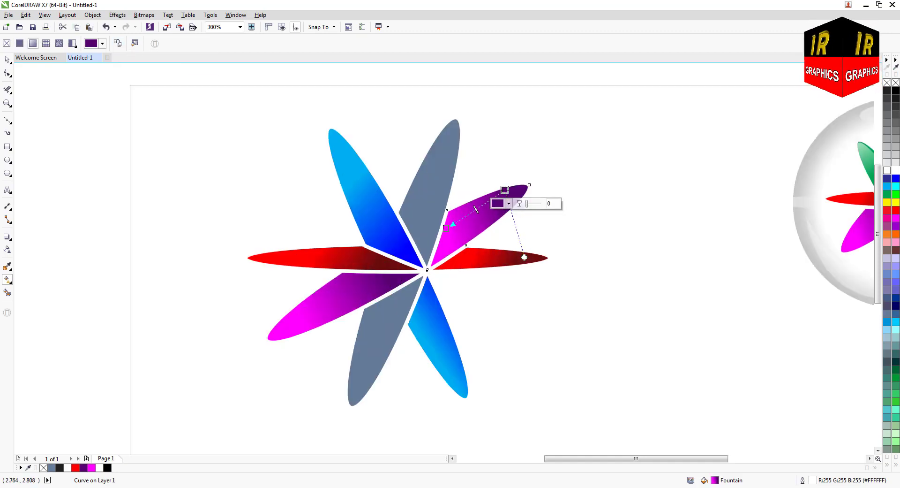
drag(505, 189, 453, 205)
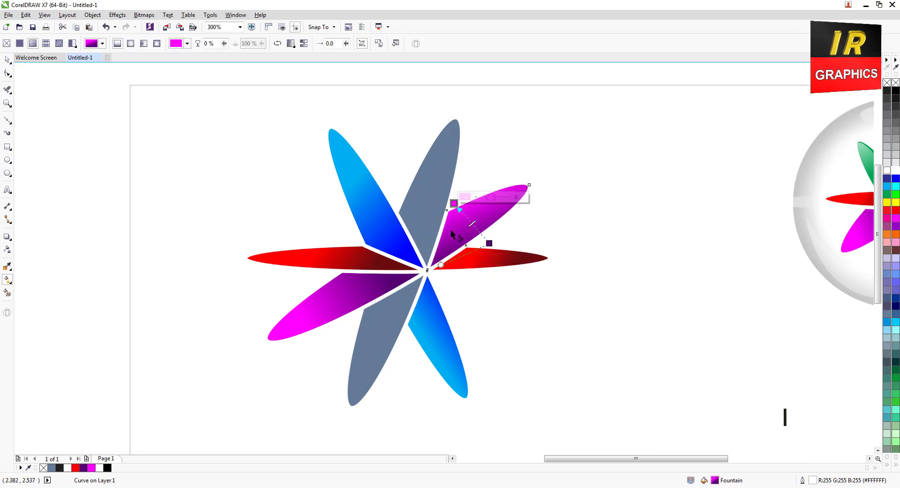
Copy the reference logo's green gradient to the upper grey petal and redirect it so light green falls towards the outer end.
scroll(449, 231, down, 1)
click(442, 227)
click(118, 43)
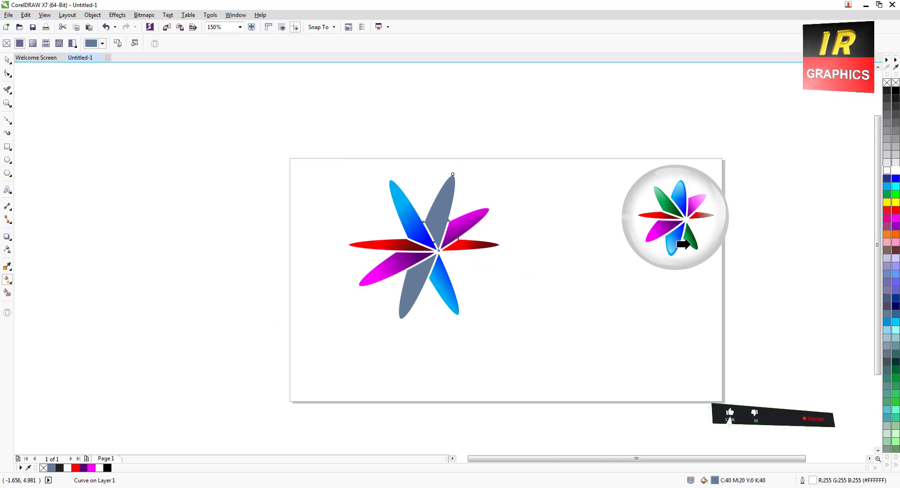
click(690, 241)
scroll(454, 230, up, 1)
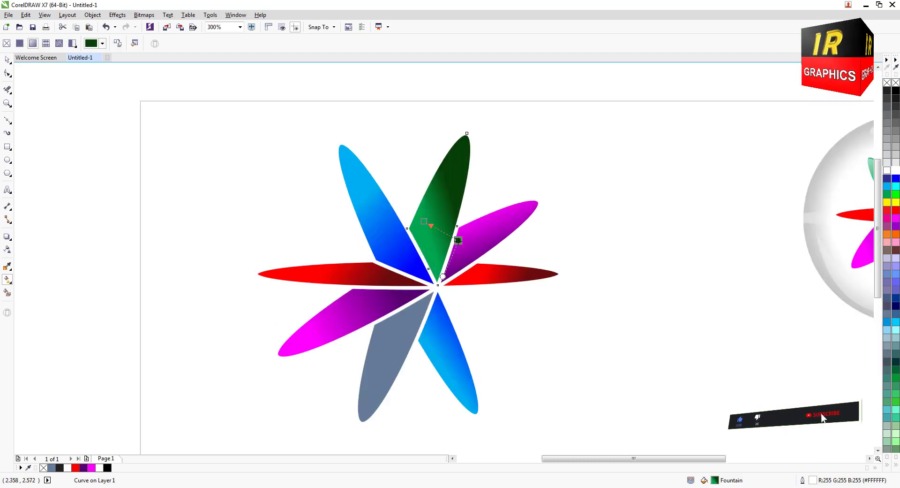
drag(449, 215, 448, 233)
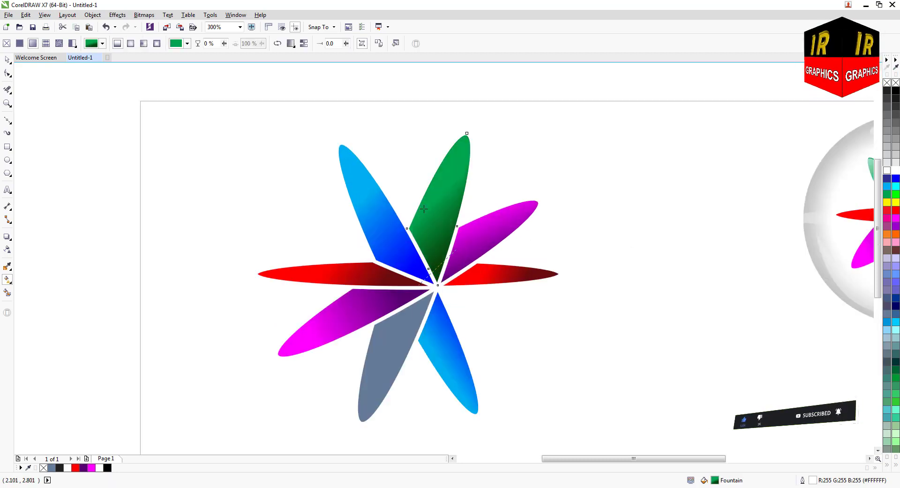
Reuse the upper petal's green gradient on the remaining grey petal and set its dark end near the flower's centre.
scroll(424, 209, down, 1)
click(411, 281)
click(118, 44)
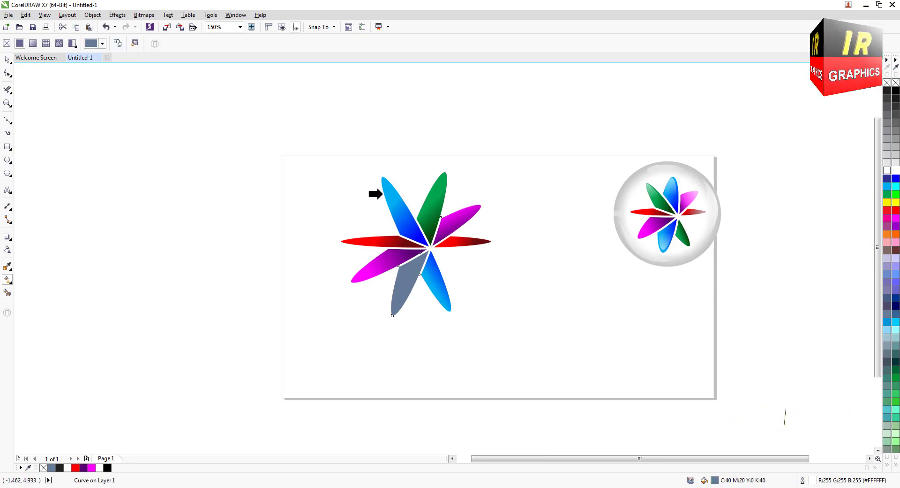
click(425, 210)
drag(435, 258, 427, 261)
scroll(433, 254, up, 1)
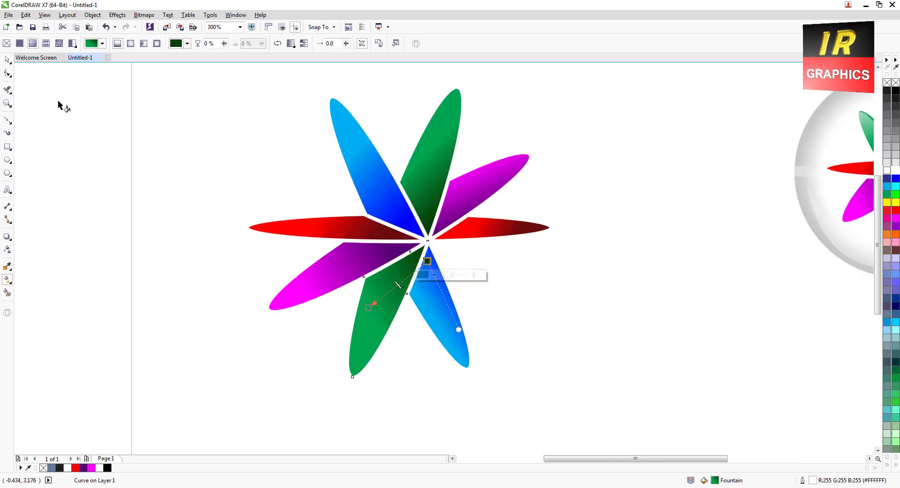
Duplicate the upper green petal, remove the copy's outline, scale it to about 81% and lay it over the original.
click(7, 59)
drag(440, 154, 455, 135)
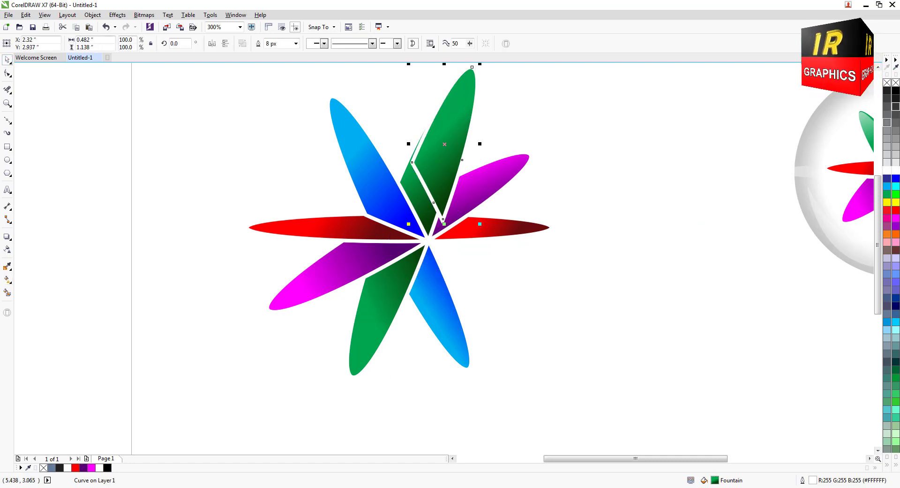
right_click(896, 83)
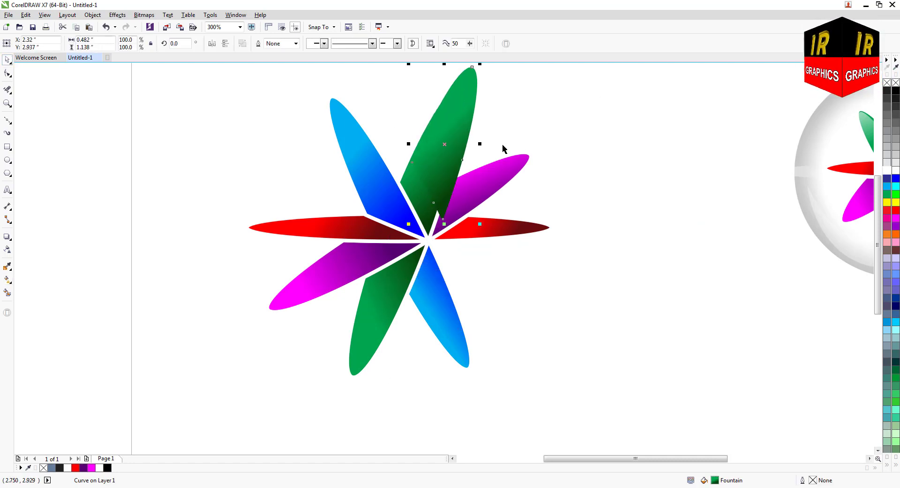
drag(481, 225, 472, 207)
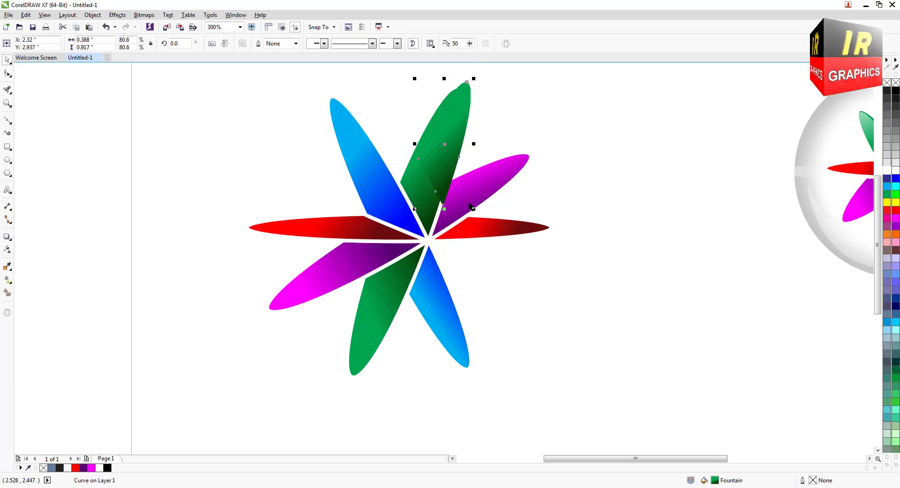
drag(441, 155, 436, 162)
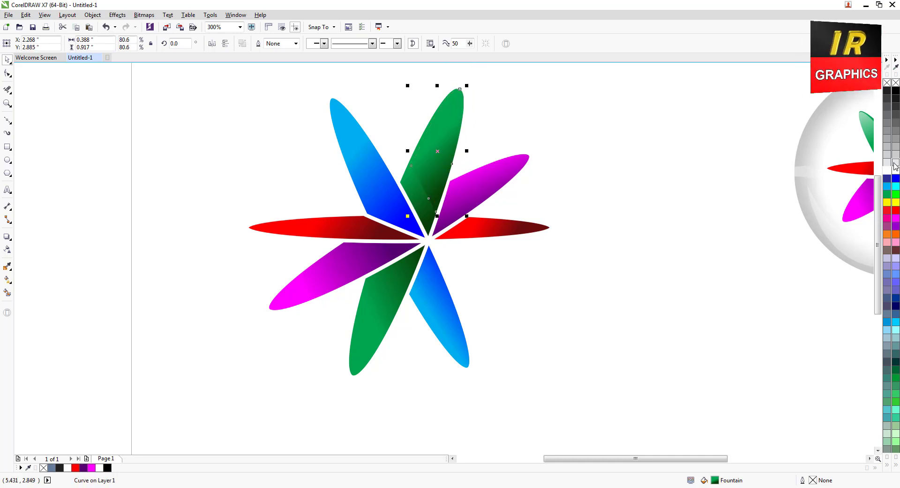
Fill the green petal's copy with light grey (#E6E6E6), scale it to about 66%, and widen it horizontally to about 74%.
click(894, 164)
drag(469, 219, 464, 207)
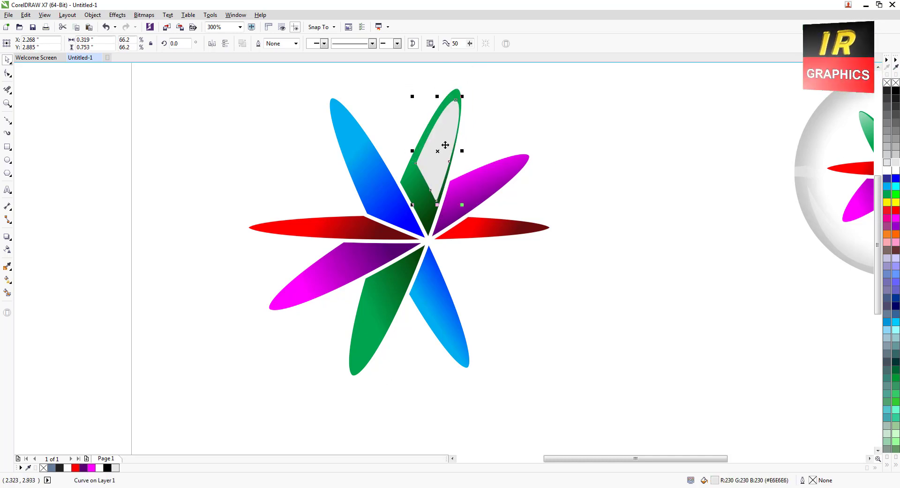
scroll(442, 146, up, 2)
scroll(426, 187, down, 2)
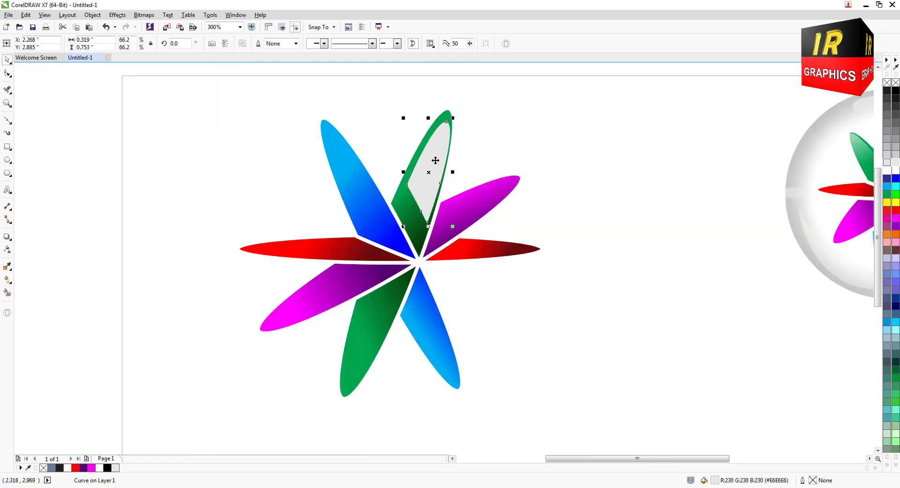
drag(403, 170, 398, 172)
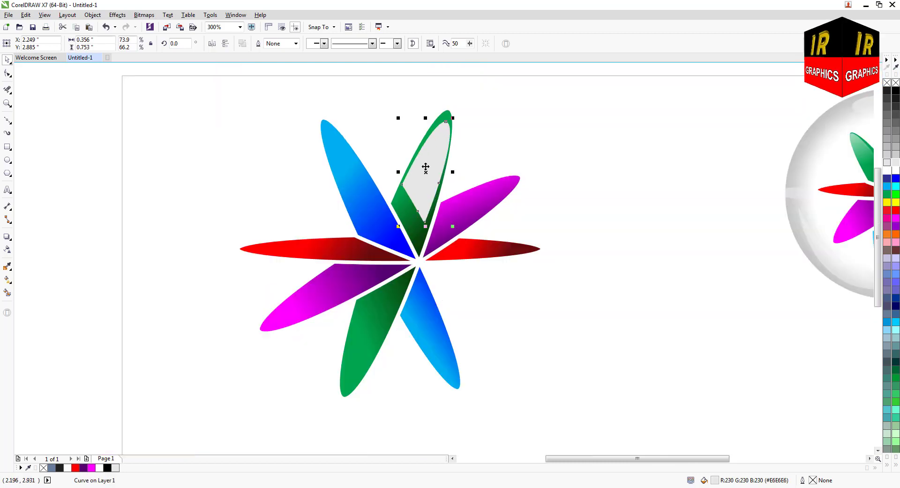
scroll(434, 168, down, 2)
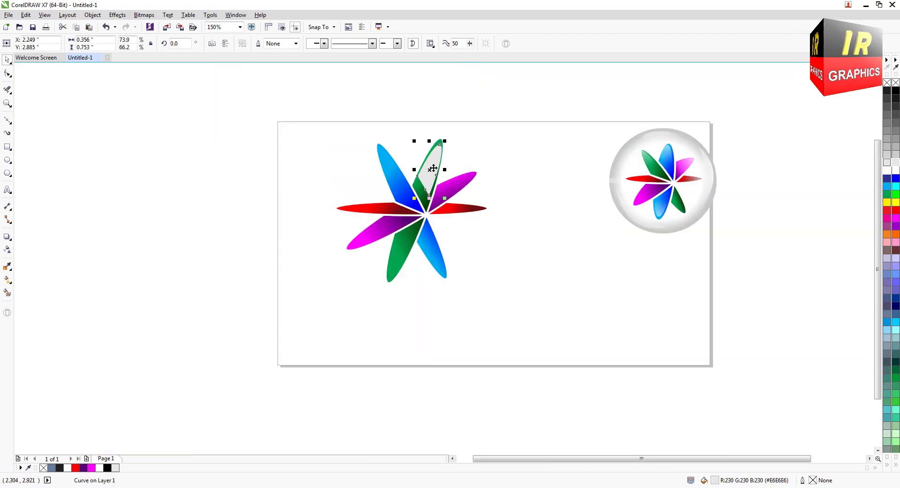
Rotate the grey highlight about 1.5° clockwise and position it inside the tip of the upper green petal.
scroll(447, 157, up, 4)
click(401, 227)
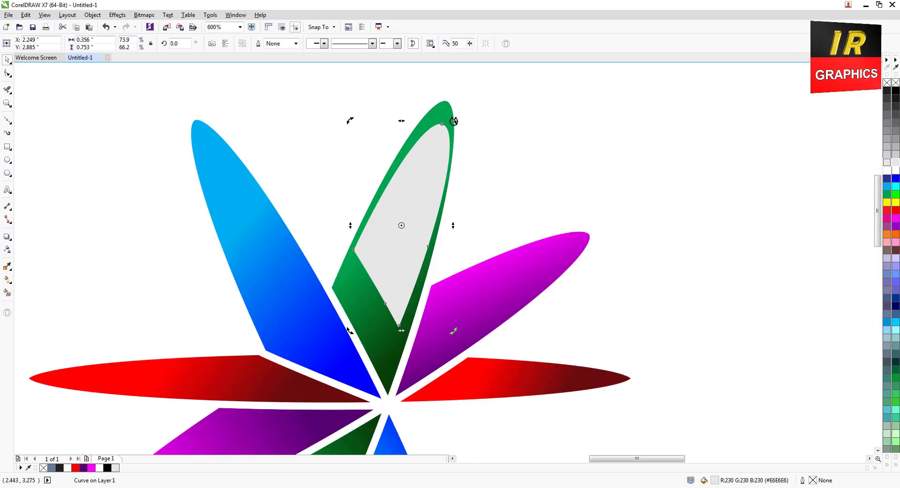
drag(453, 120, 450, 118)
click(425, 202)
drag(424, 202, 427, 182)
scroll(426, 181, down, 2)
Fade the grey highlight towards the flower's centre with transparency and place a vertically mirrored copy over the lower green petal.
click(7, 249)
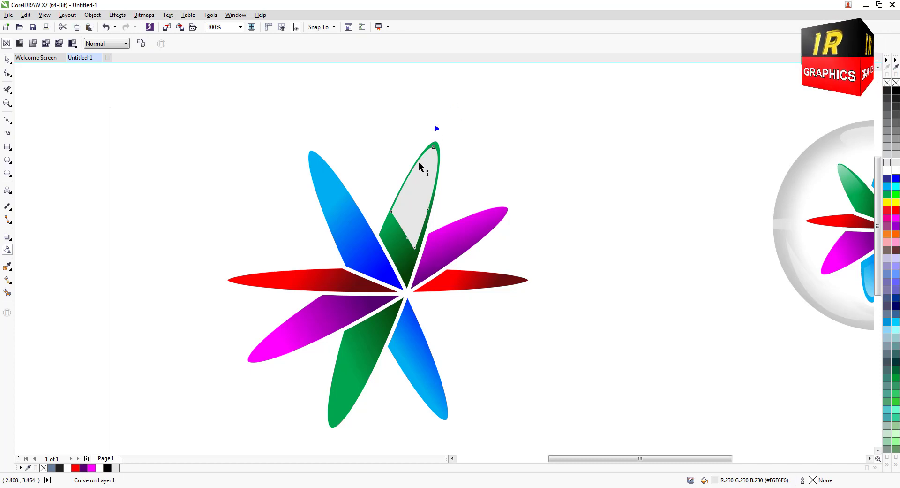
drag(451, 107, 363, 351)
click(7, 60)
right_click(364, 352)
click(225, 44)
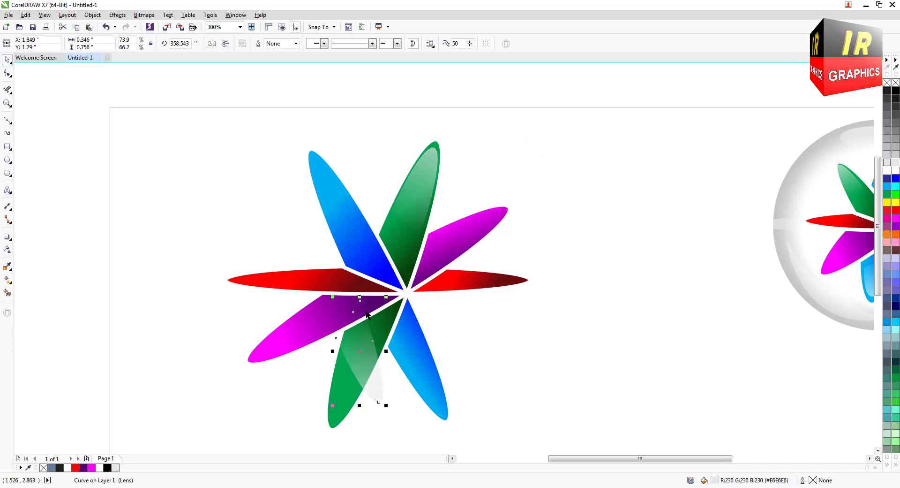
Rotate the mirrored highlight to about 314°, move it into the lower green petal and narrow it to fit inside the edges.
click(360, 354)
drag(387, 406, 340, 415)
drag(351, 370, 347, 385)
scroll(348, 383, up, 2)
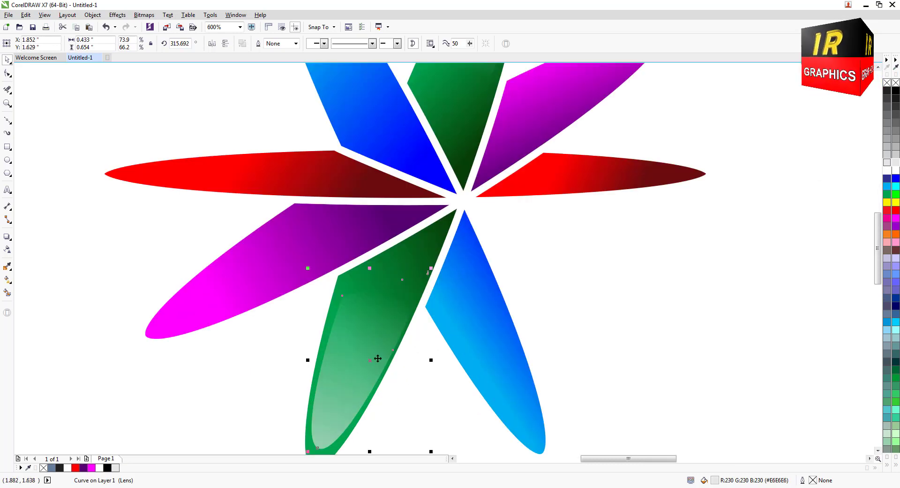
drag(431, 361, 417, 347)
scroll(417, 346, down, 2)
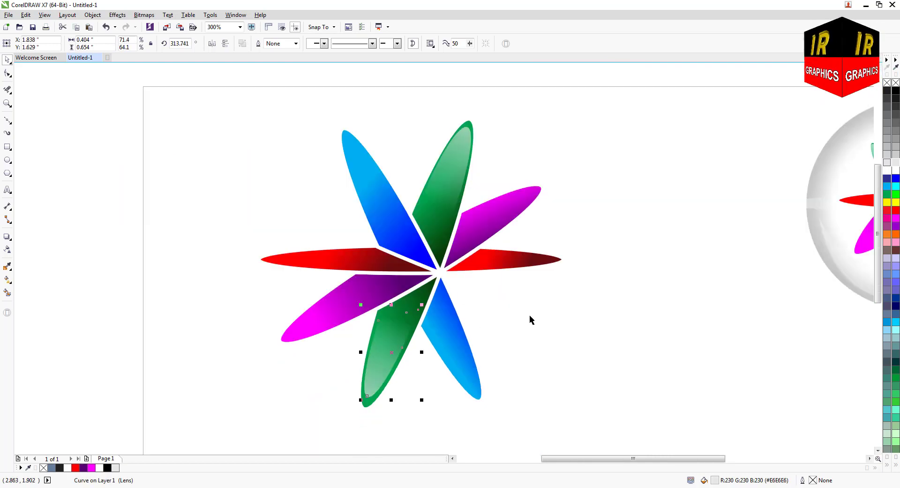
Duplicate the upper-left blue petal beside the original, remove the copy's outline and scale it to about 84%.
drag(395, 219, 361, 190)
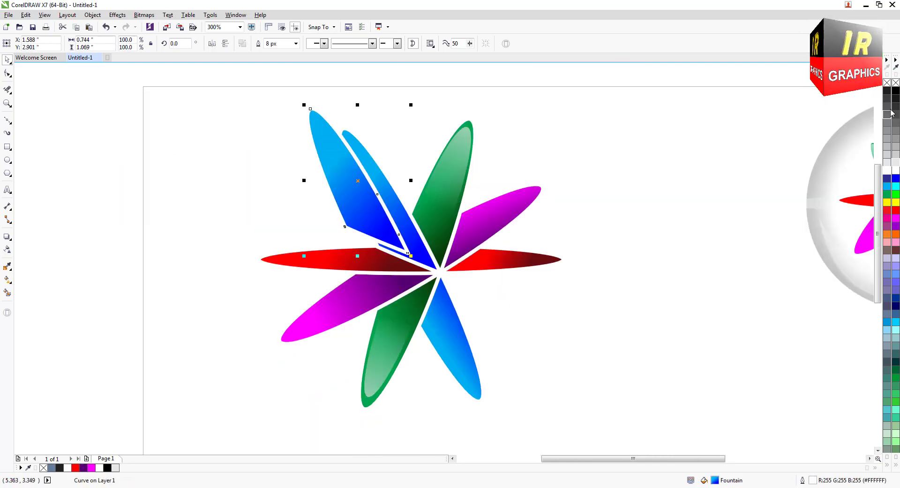
right_click(896, 83)
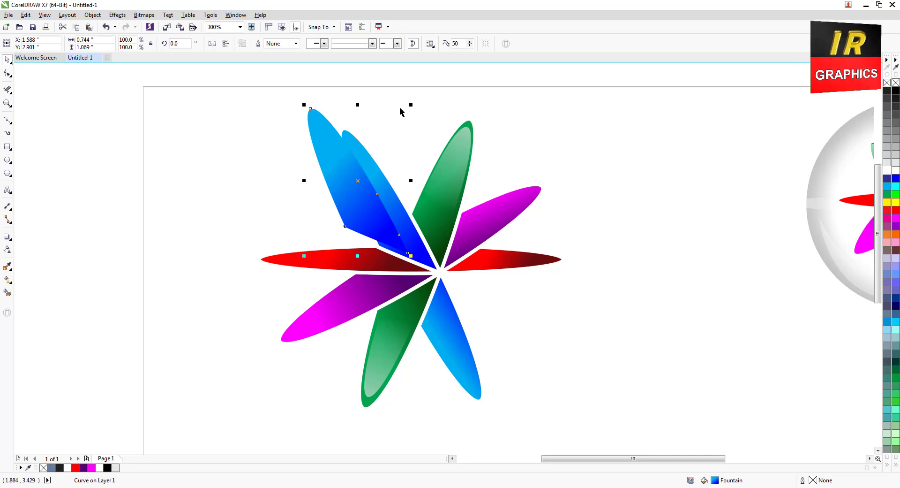
drag(412, 104, 403, 116)
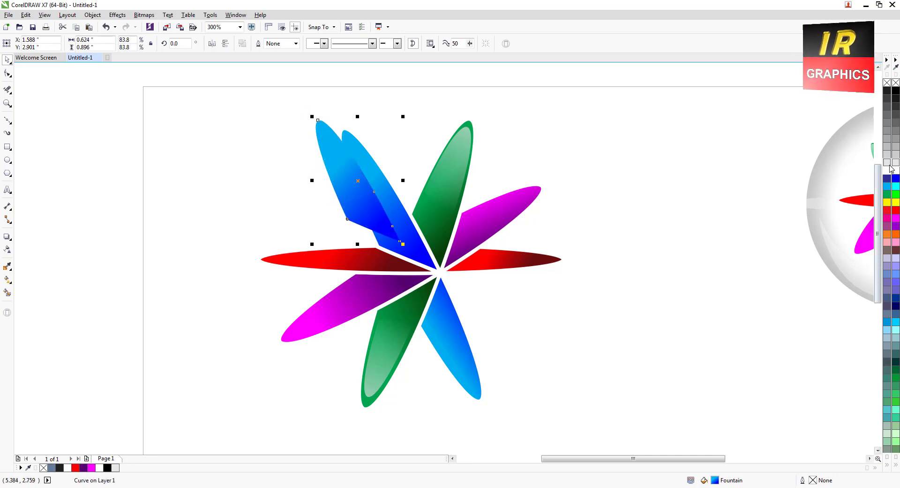
Fit the blue petal's copy over the original as a white-filled highlight, rotated about 3.5° and scaled down inside the petal's edges.
drag(357, 180, 344, 196)
click(385, 196)
drag(429, 132, 424, 129)
click(394, 233)
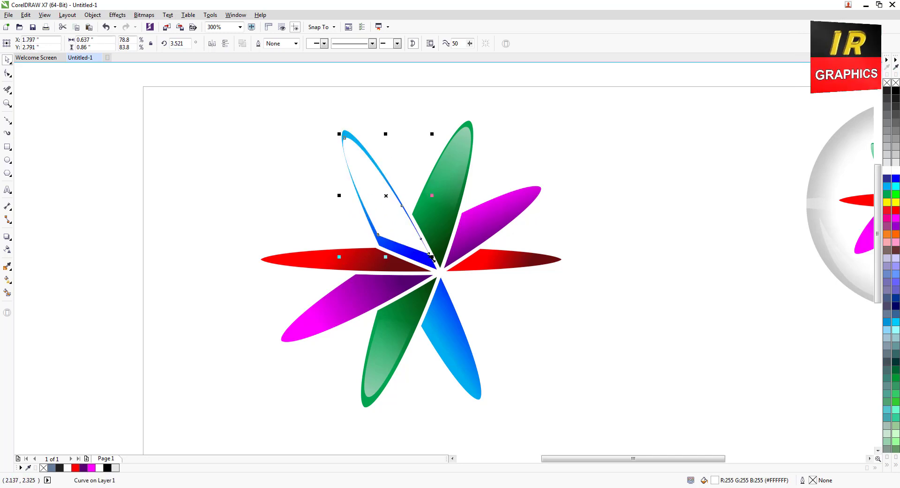
drag(433, 257, 423, 246)
scroll(387, 215, down, 2)
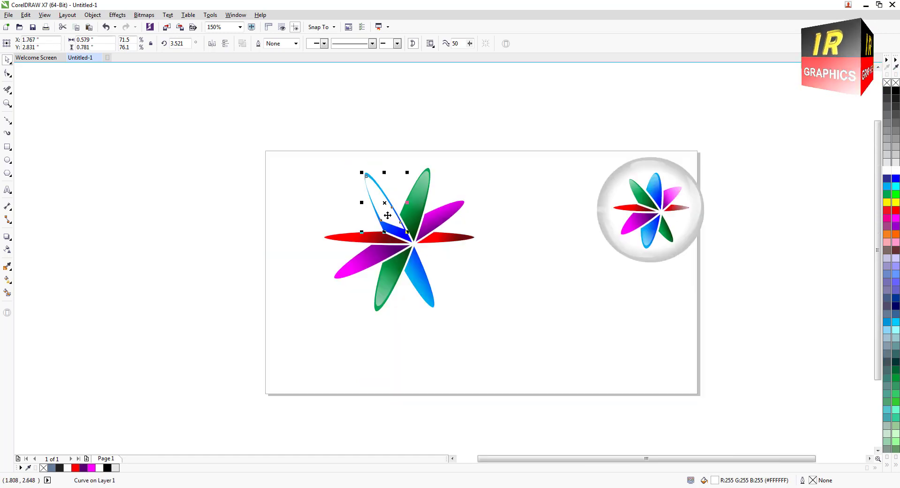
Apply a linear transparency to the white highlight, fading from the blue petal's tip towards the flower's centre.
click(7, 249)
scroll(366, 185, up, 2)
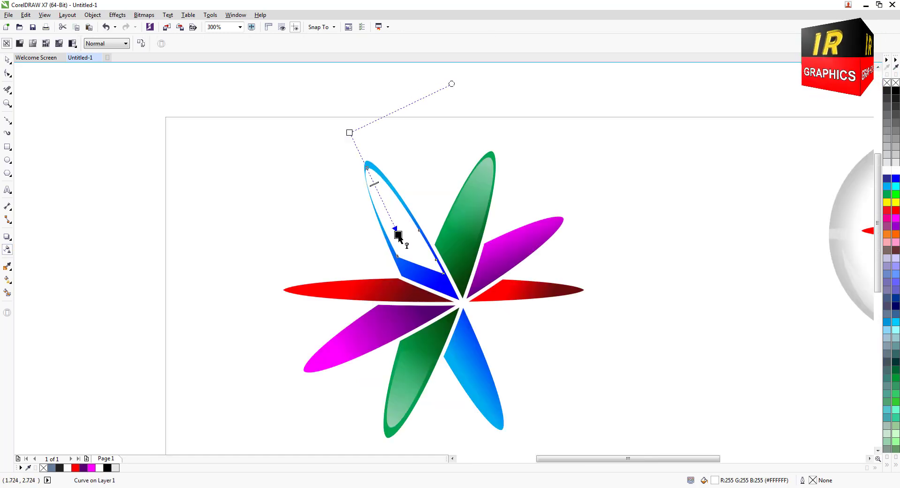
click(399, 237)
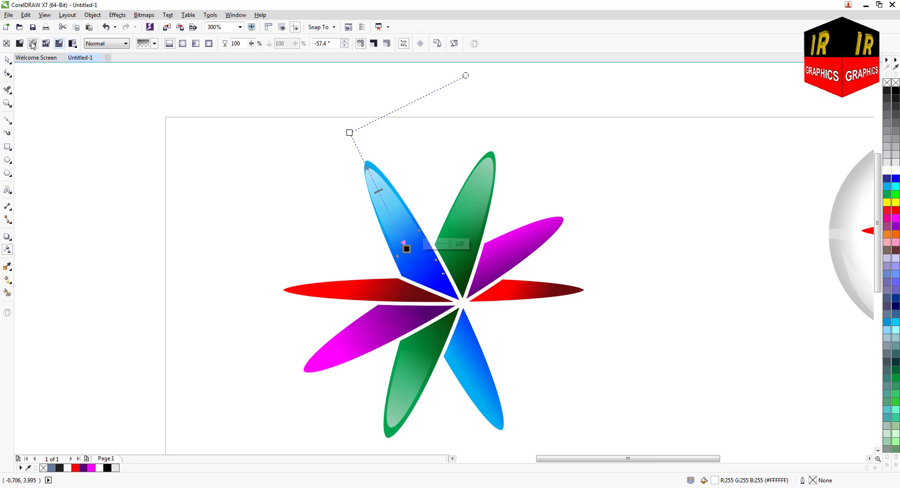
Place a copy of the faded white highlight over the lower-right blue petal and mirror it vertically.
key(space)
drag(409, 233, 477, 378)
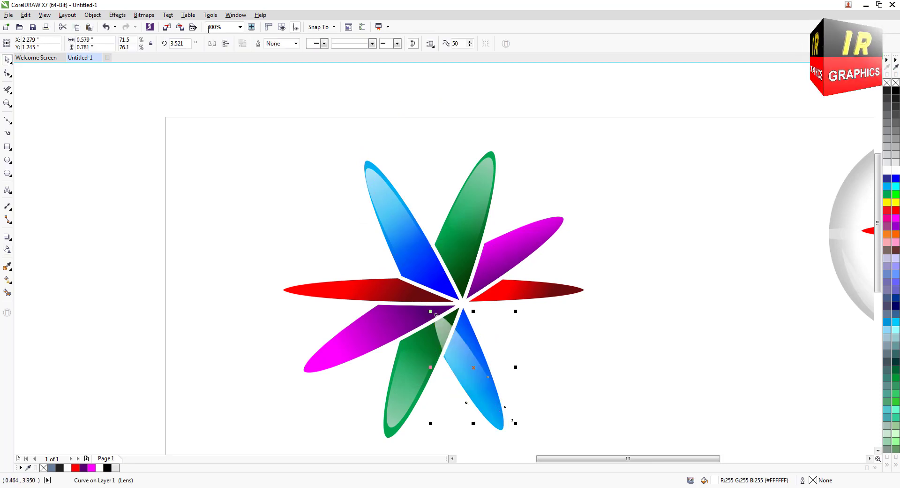
click(226, 43)
Rotate the mirrored white highlight to about 50°, scale it to roughly 54% by 58% and position it inside the lower-right blue petal.
click(475, 368)
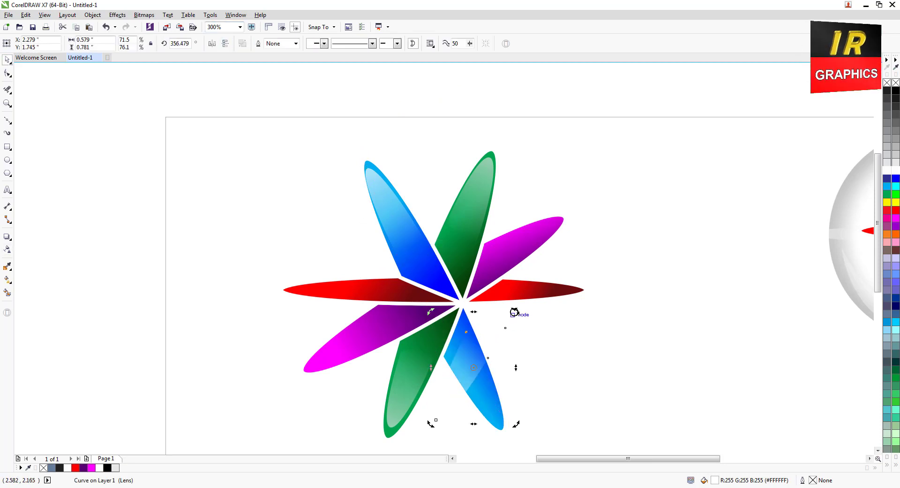
drag(515, 311, 452, 306)
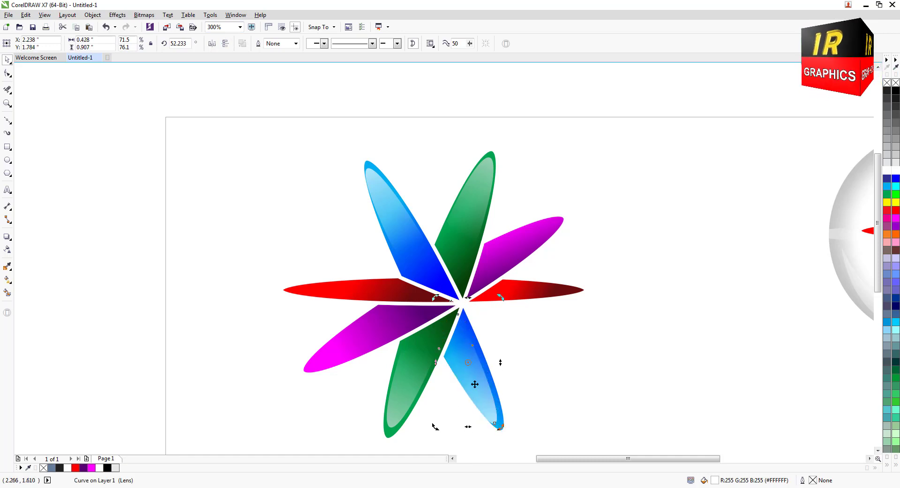
click(475, 384)
drag(435, 297, 451, 330)
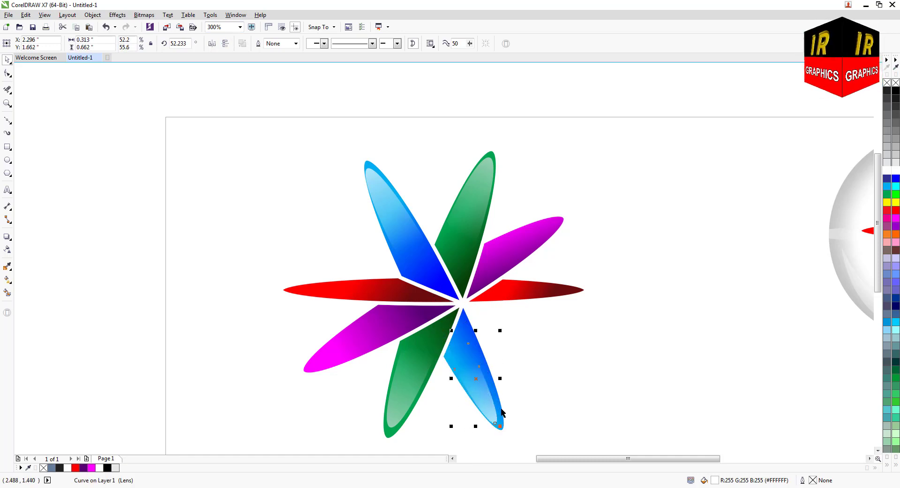
scroll(426, 271, down, 1)
scroll(459, 352, up, 1)
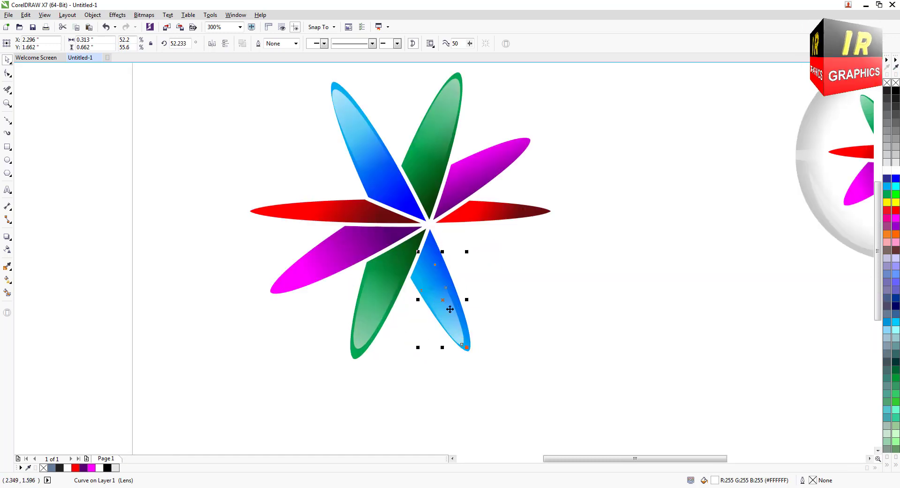
drag(449, 309, 471, 298)
click(448, 301)
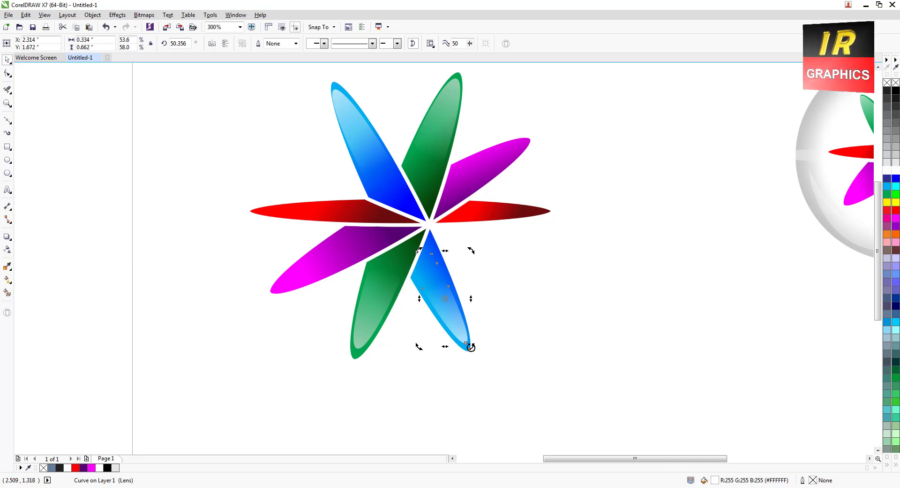
Fine-tune the rotation of the white highlight inside the lower-right blue petal and deselect it.
drag(469, 346, 469, 347)
click(398, 352)
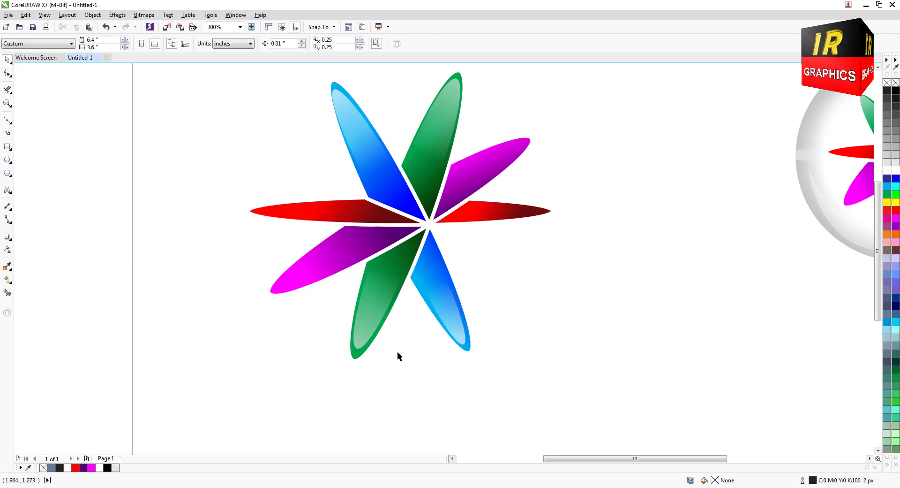
scroll(414, 322, down, 1)
scroll(412, 294, up, 1)
Copy the lower-left magenta petal without an outline, scale the copy to about 64%, fit it inside the petal and fill it white.
click(338, 279)
drag(337, 279, 301, 304)
right_click(896, 84)
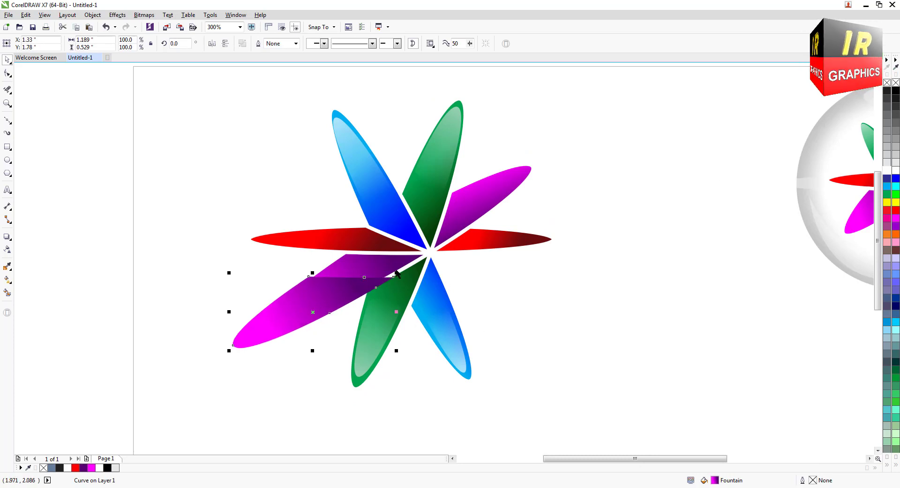
drag(397, 272, 368, 284)
drag(300, 309, 316, 294)
click(895, 167)
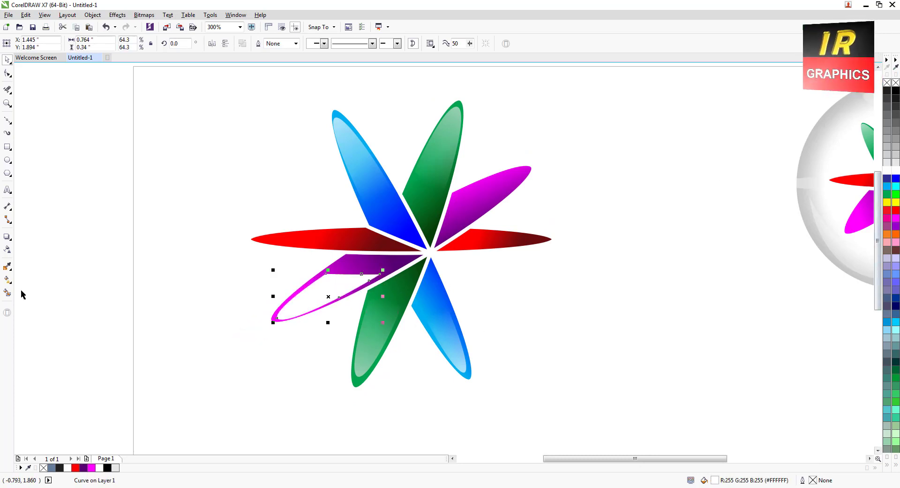
Fade the magenta petal's white highlight from the tip towards the flower's centre and place a copy over the upper-right magenta petal.
click(7, 250)
drag(265, 326, 472, 202)
click(7, 60)
right_click(472, 203)
Rotate the copied highlight to about 180° and position it inside the upper-right magenta petal.
click(474, 203)
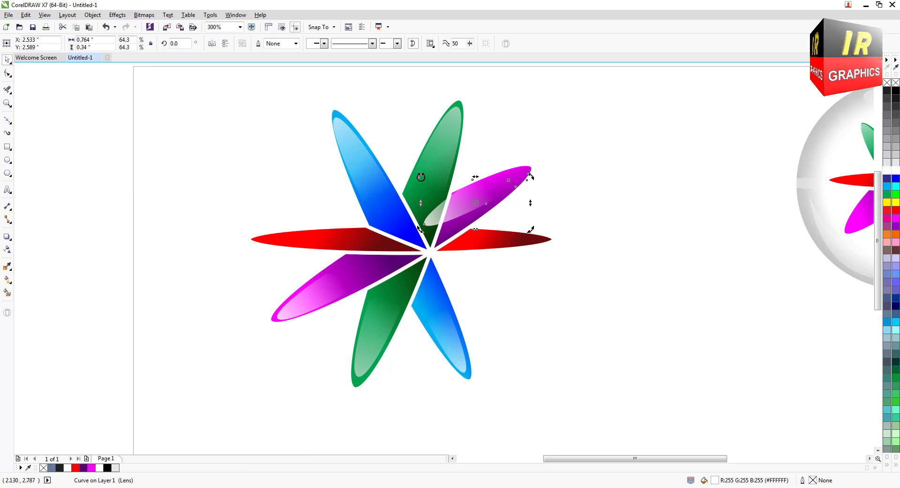
drag(420, 176, 485, 195)
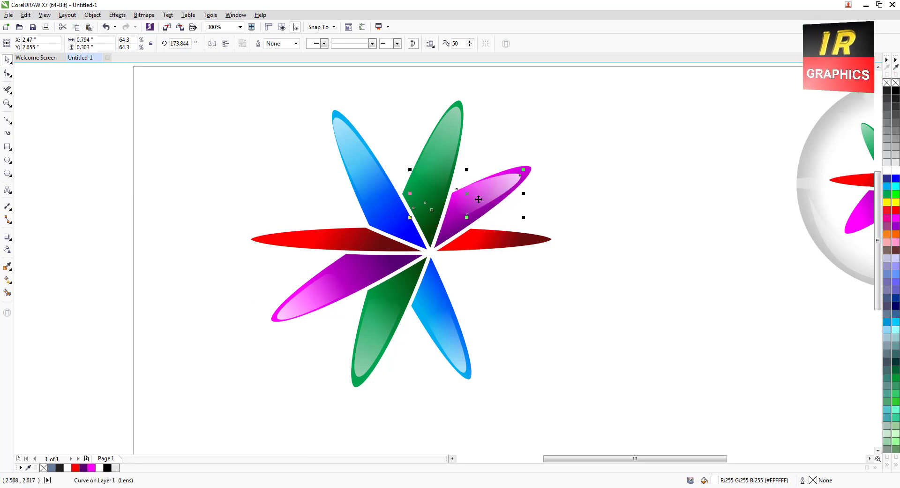
click(479, 200)
drag(525, 172, 519, 166)
drag(488, 192, 490, 195)
Copy the left red petal without an outline, fill it white, scale it to about 62% and fit it inside the petal.
scroll(480, 225, up, 2)
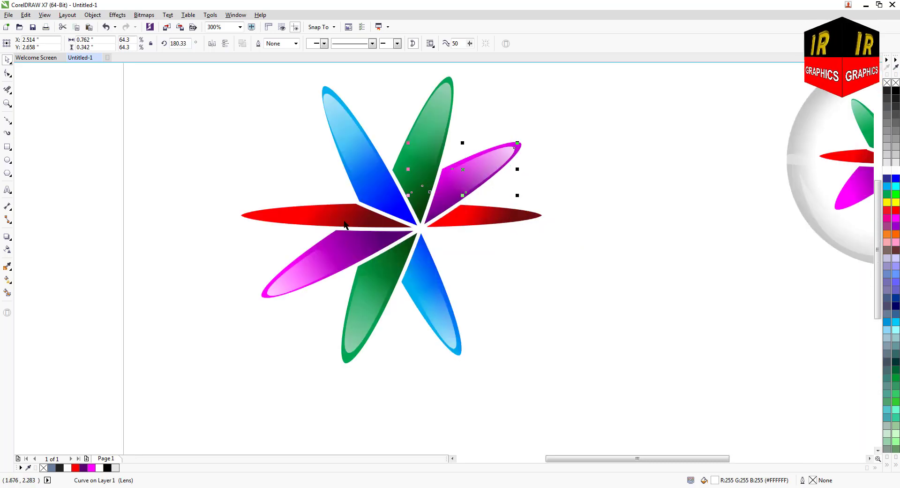
drag(346, 224, 315, 215)
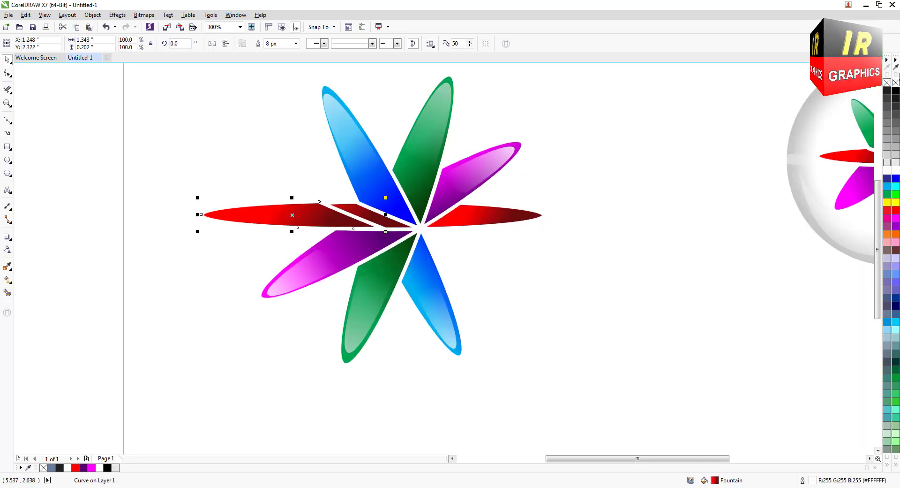
click(896, 83)
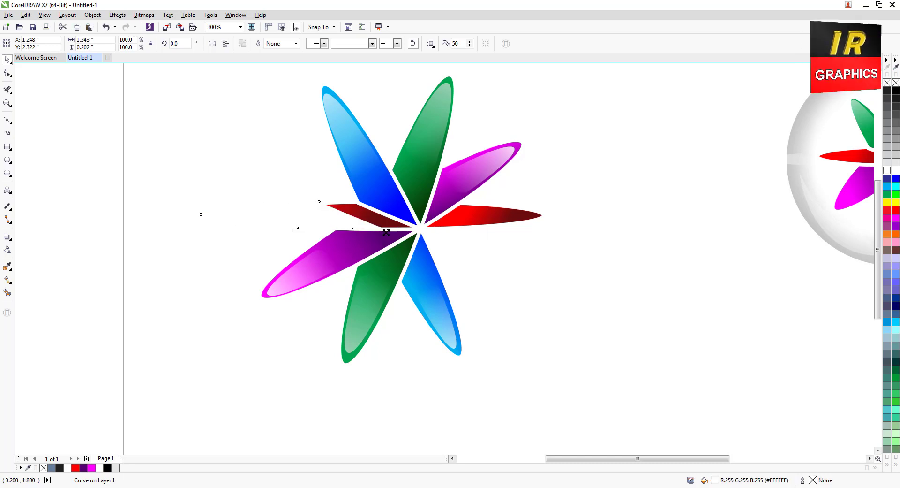
drag(387, 233, 352, 228)
drag(289, 219, 306, 219)
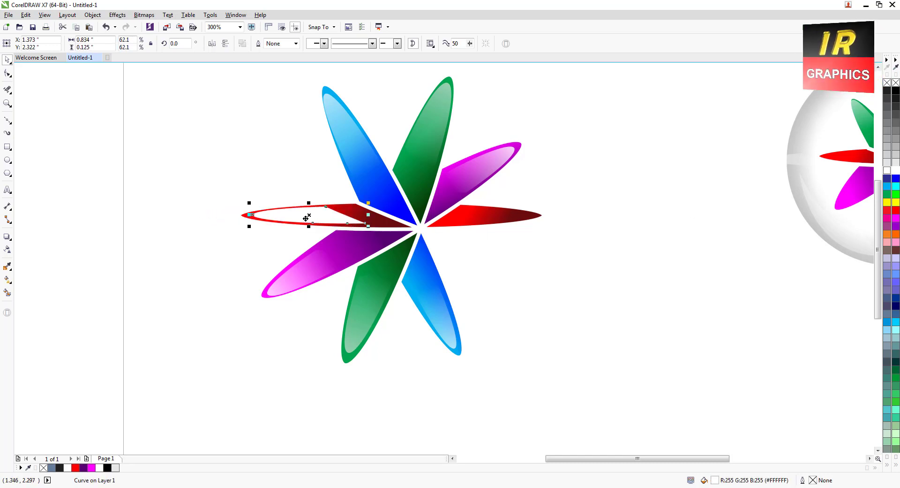
Apply a linear transparency to the white highlight on the left red petal, fading from its tip towards the flower's centre.
click(7, 249)
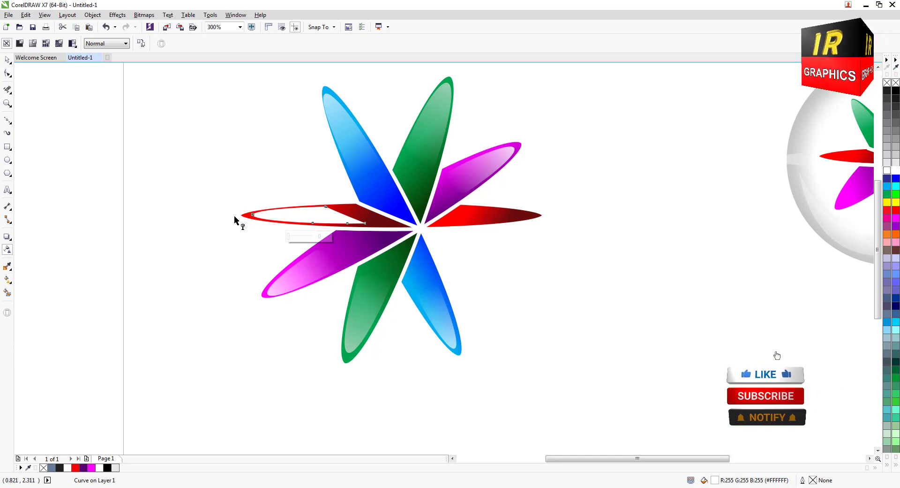
drag(238, 215, 346, 212)
key(space)
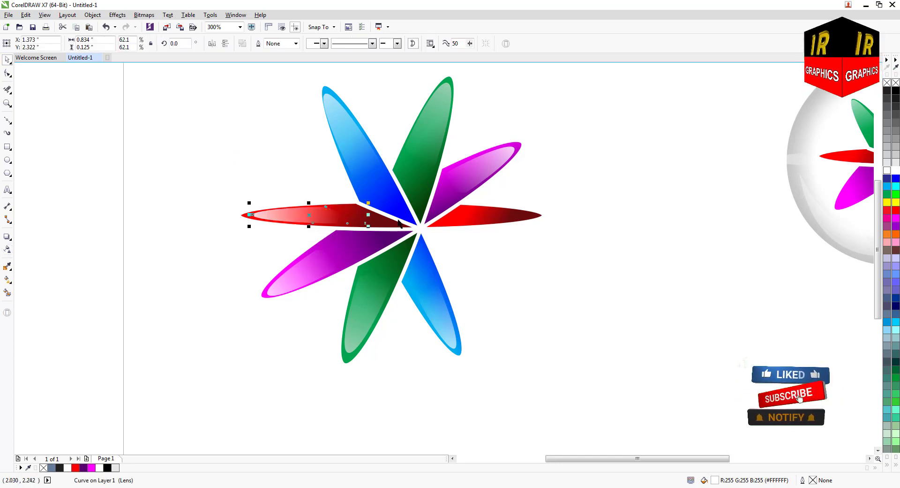
Place a copy of the faded highlight over the right red petal and rotate it so its bright end lies at the tip.
drag(326, 218, 496, 218)
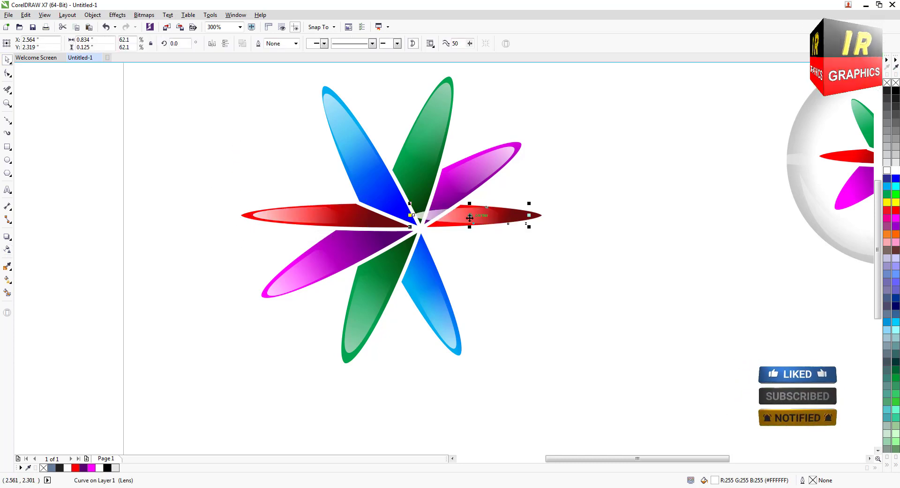
click(420, 213)
drag(411, 228, 514, 227)
scroll(485, 245, down, 1)
click(506, 262)
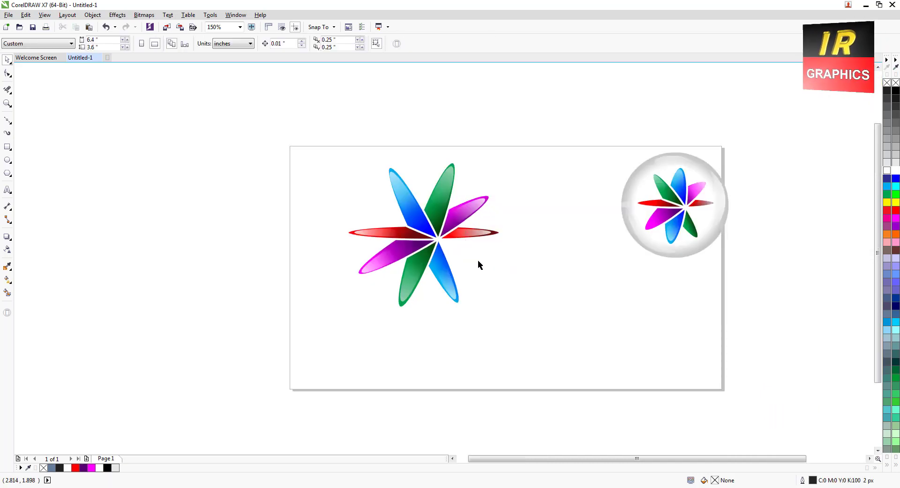
Group all the flower's petals and highlights, and move the group towards the middle of the page, below the reference logo.
drag(293, 109, 528, 337)
right_click(453, 229)
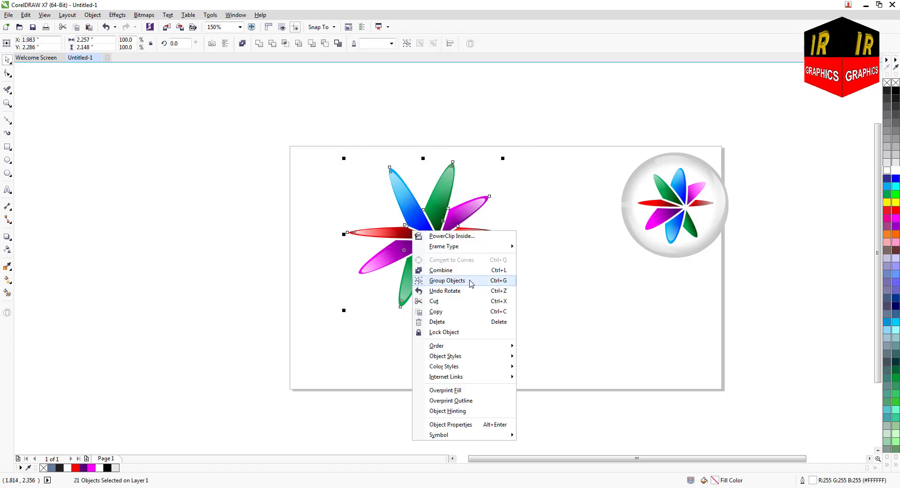
click(469, 283)
scroll(437, 279, down, 1)
drag(437, 256, 489, 285)
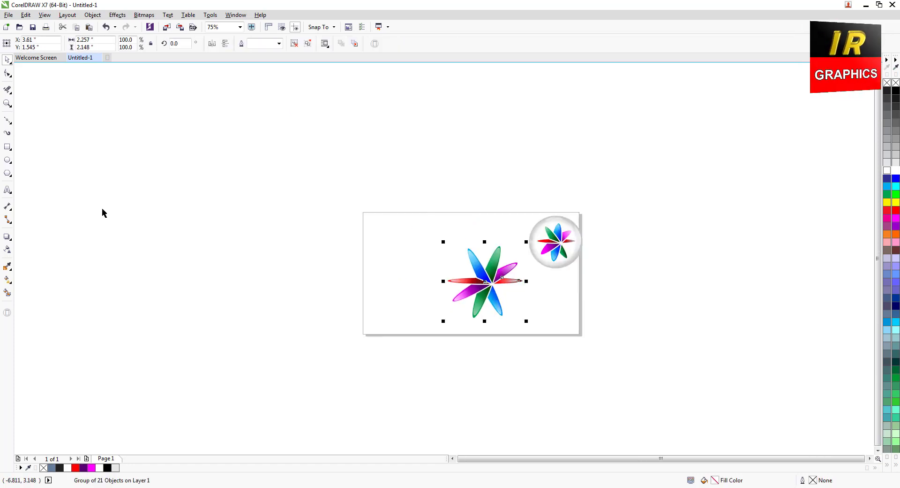
Draw a nearly round ellipse left of the flower, move it closer and scale it to about 3.17 by 3.23 inches.
click(8, 160)
drag(245, 231, 370, 358)
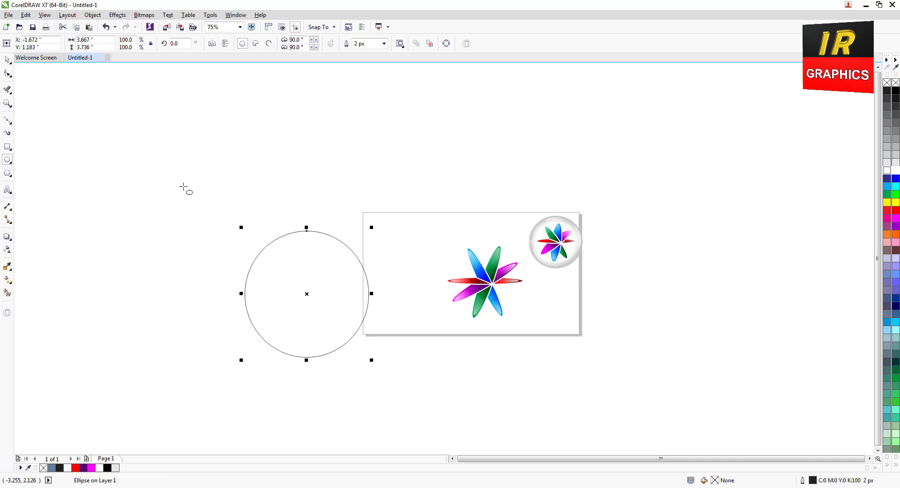
click(8, 61)
drag(306, 293, 381, 265)
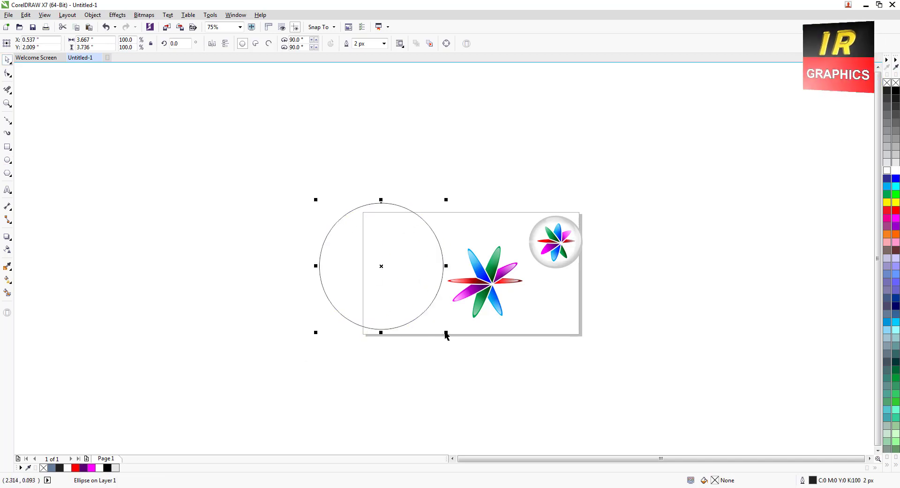
drag(447, 330, 429, 315)
Fill the circle with an elliptical fountain fill running from a white centre to a light grey edge.
scroll(406, 303, up, 2)
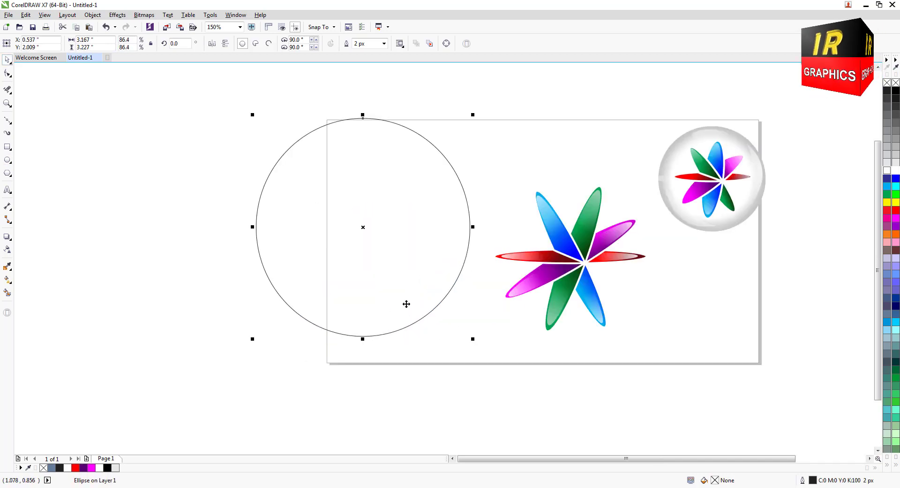
click(7, 280)
mouse_move(351, 220)
mouse_down()
mouse_move(428, 217)
mouse_move(450, 205)
mouse_move(360, 222)
mouse_up()
click(131, 43)
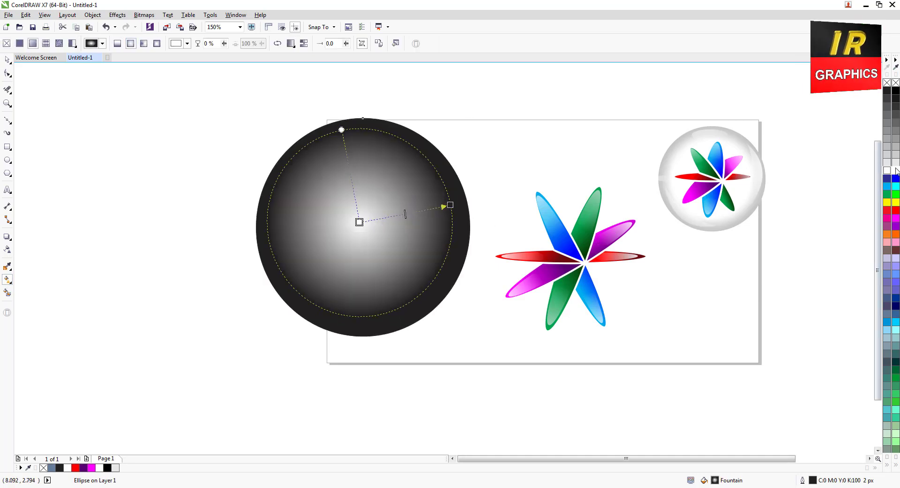
drag(449, 202, 449, 203)
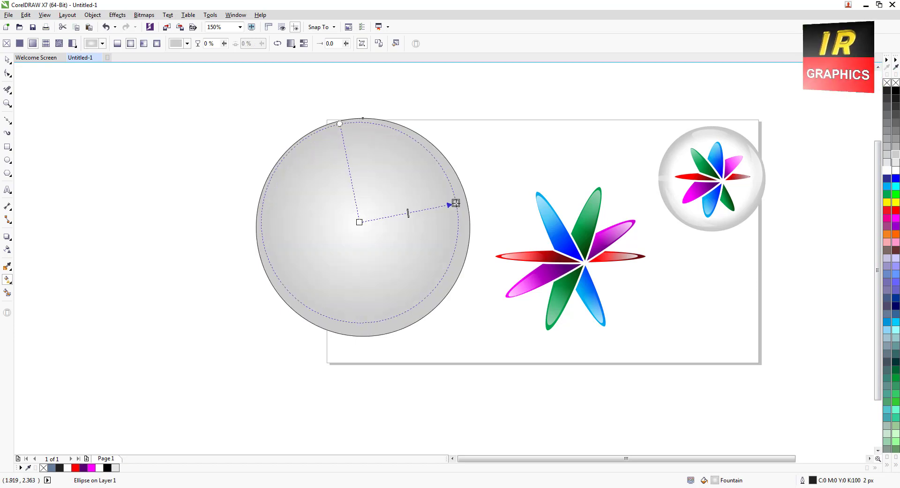
Shift the gradient's midpoint towards the grey end, centre the gradient in the circle and extend it to the circle's edge.
double_click(435, 209)
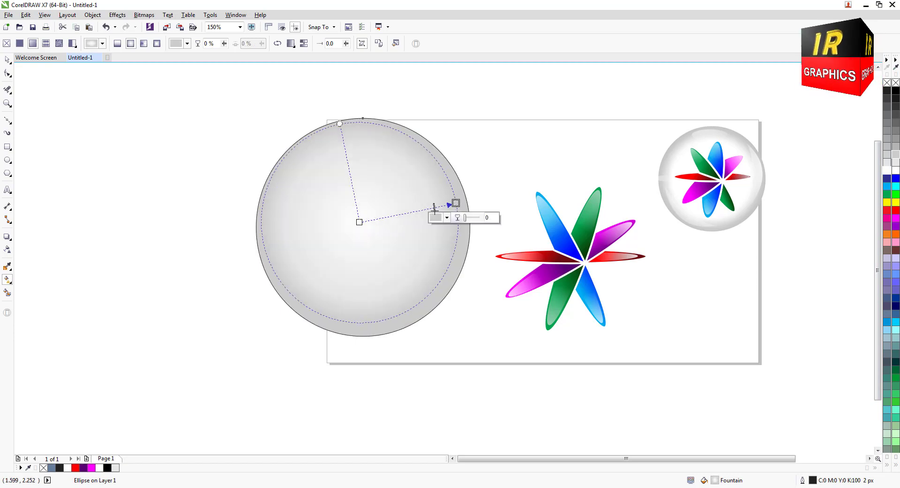
drag(435, 208, 443, 207)
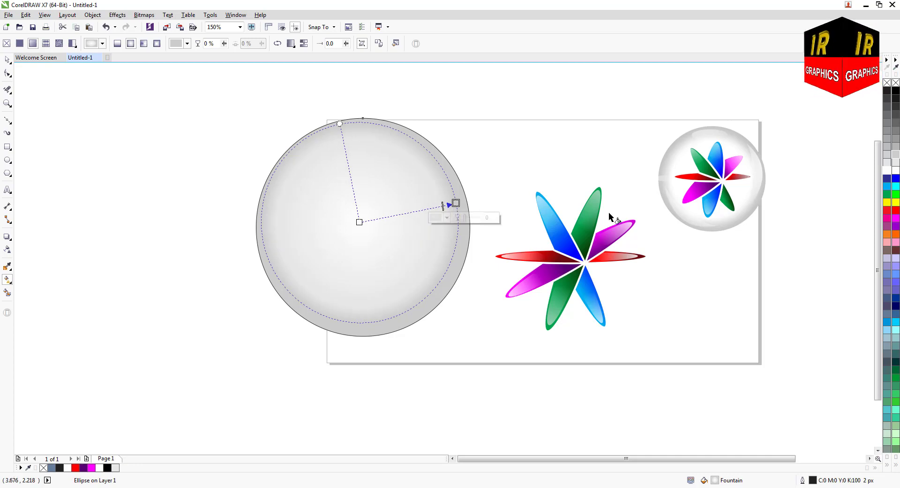
drag(359, 222, 357, 223)
drag(456, 203, 463, 204)
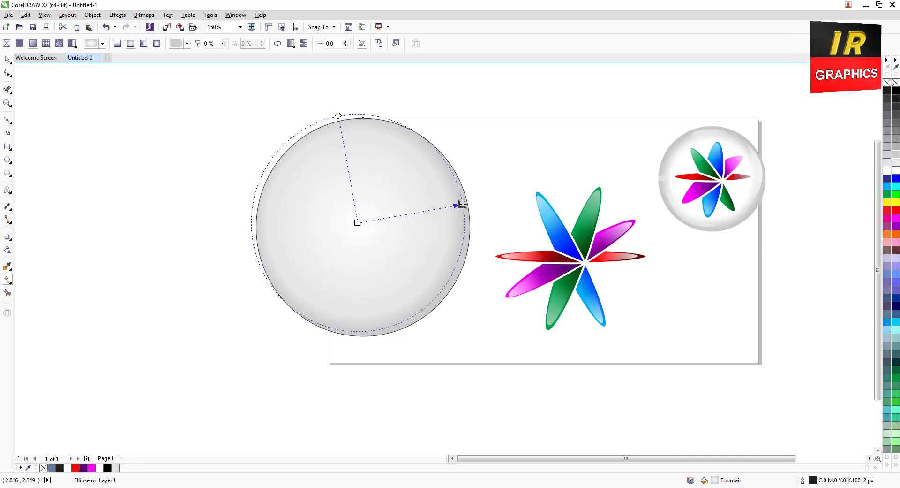
drag(338, 116, 337, 123)
drag(357, 222, 362, 227)
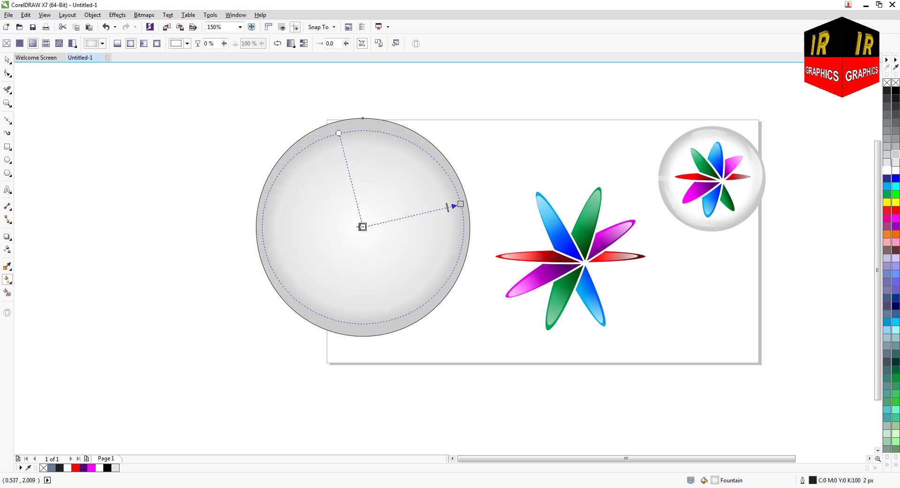
drag(461, 204, 467, 201)
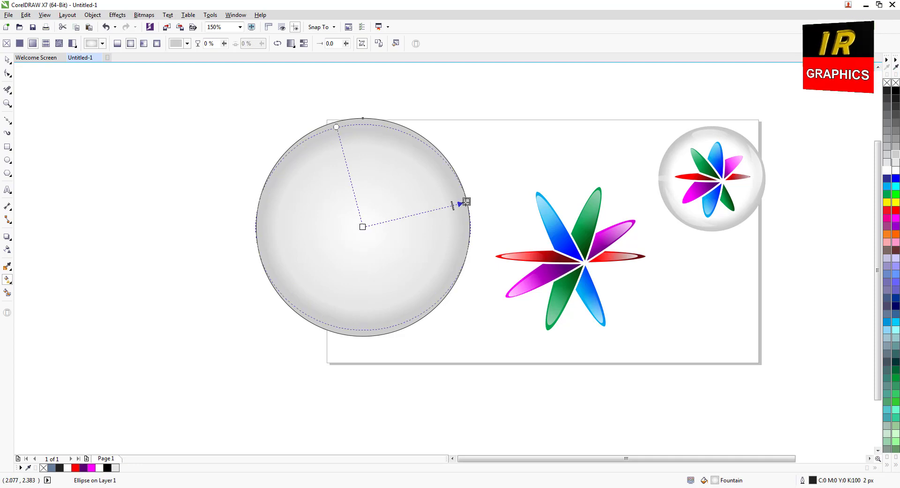
click(7, 60)
click(9, 123)
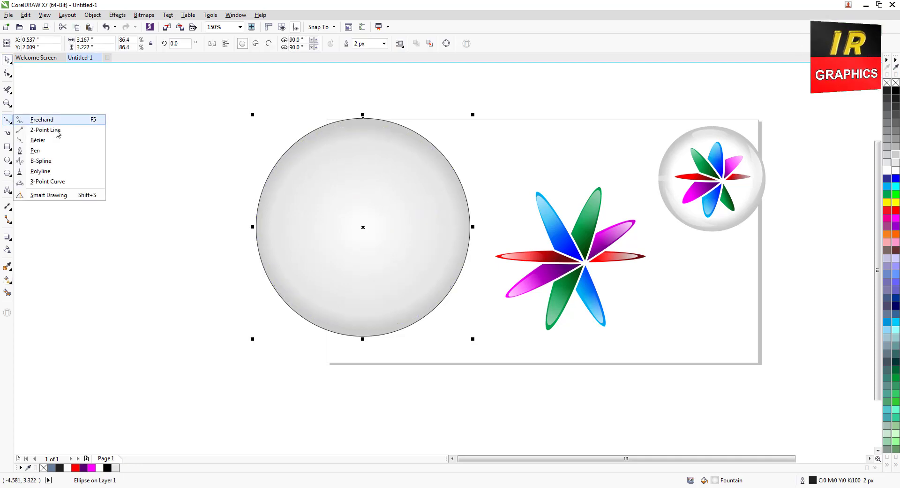
click(44, 152)
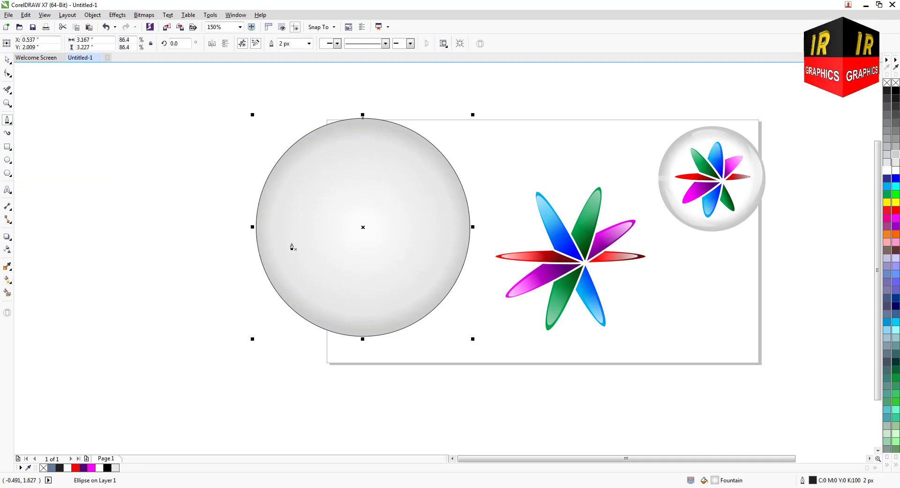
click(271, 230)
drag(380, 315, 473, 299)
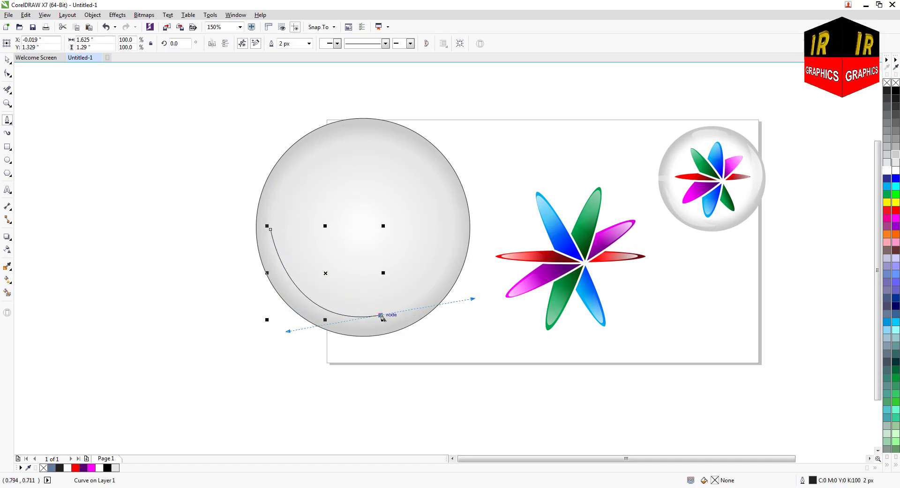
click(381, 317)
drag(324, 279, 330, 253)
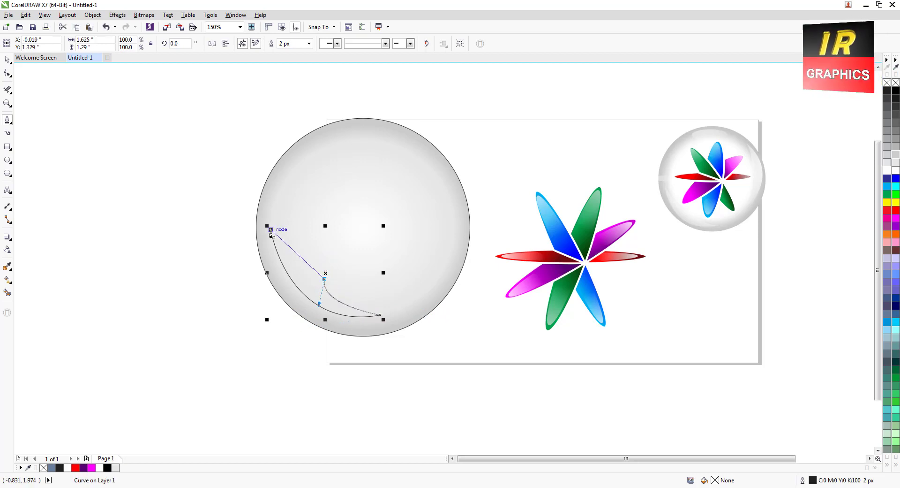
drag(271, 229, 320, 285)
click(106, 27)
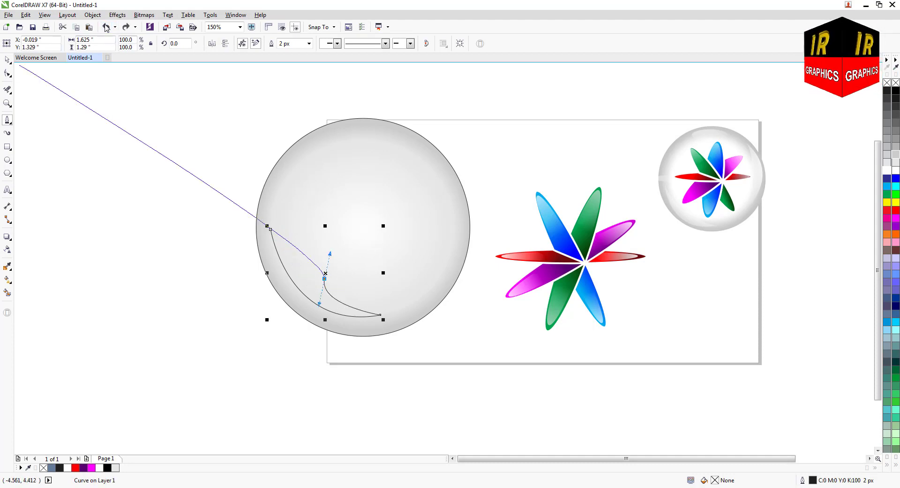
click(106, 27)
click(106, 26)
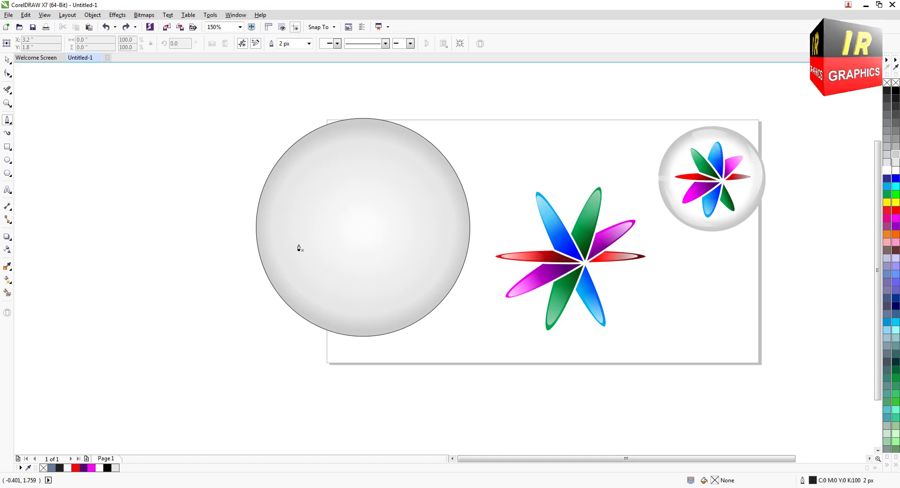
Draw a closed crescent highlight about 1.48 by 1.36 inches with the Pen tool inside the circle's lower-left edge, filled white without an outline.
click(269, 230)
drag(369, 321, 453, 323)
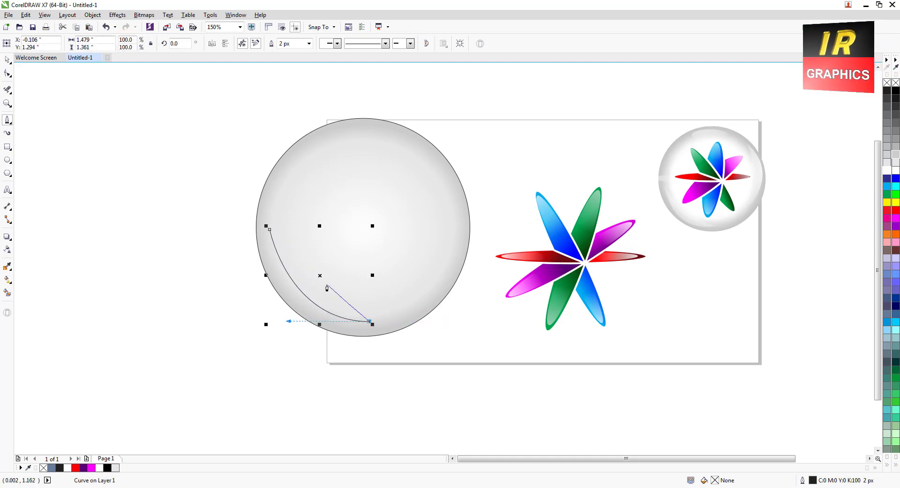
drag(323, 269, 328, 224)
drag(270, 230, 311, 297)
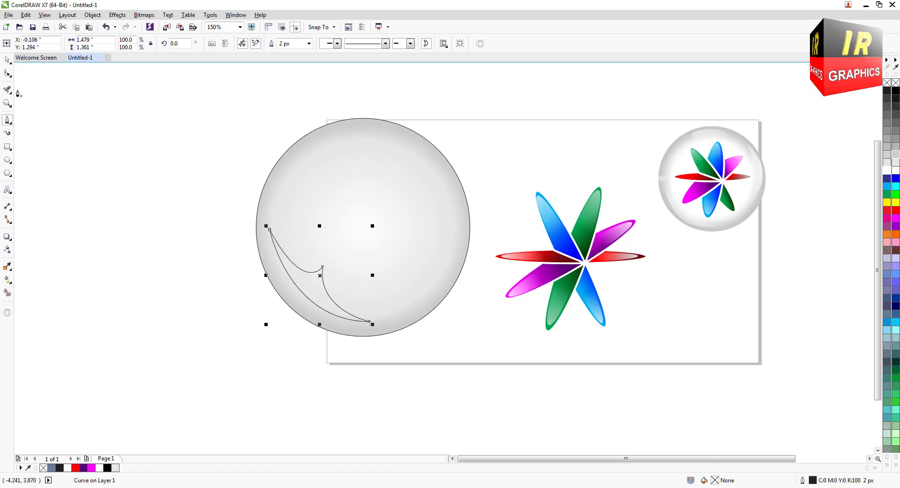
click(8, 60)
click(895, 170)
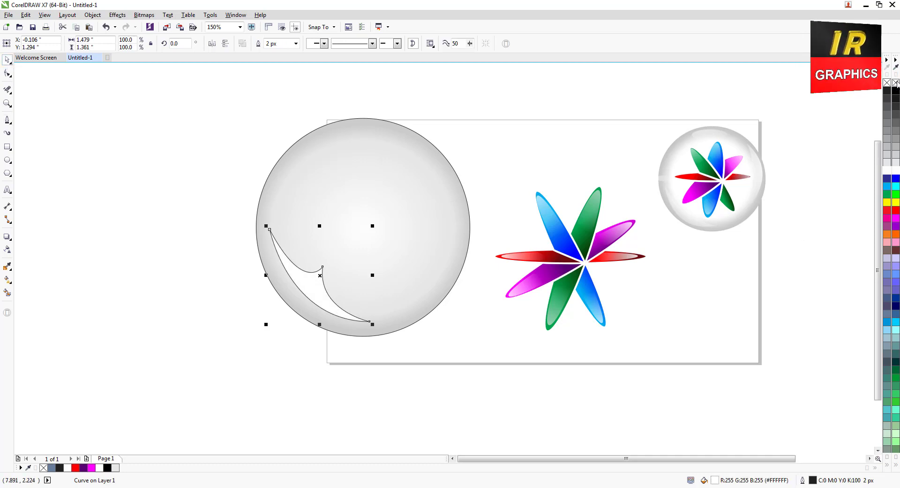
right_click(896, 82)
Fade the white crescent with a linear transparency and place a copy of it on the circle's right side.
drag(309, 281, 425, 245)
click(7, 250)
click(8, 60)
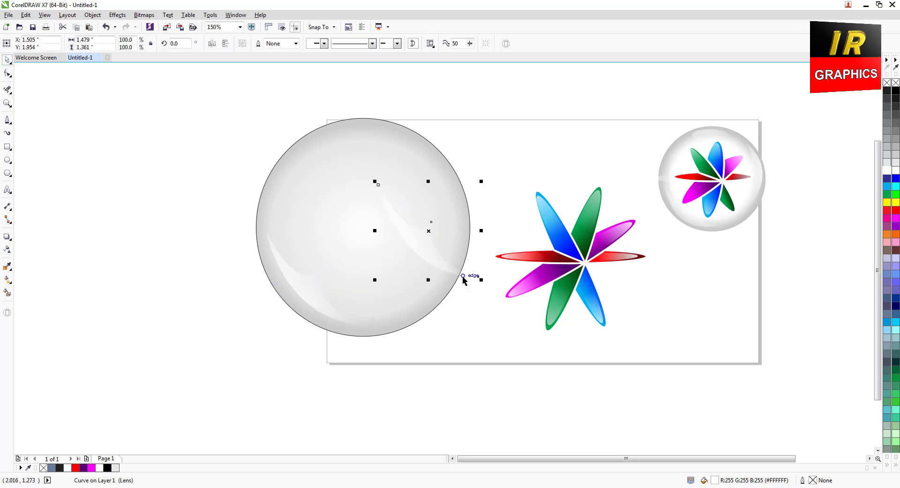
Rotate the copied crescent highlight to about 131 degrees and fit it inside the glass circle's right edge.
click(414, 230)
drag(483, 184, 388, 227)
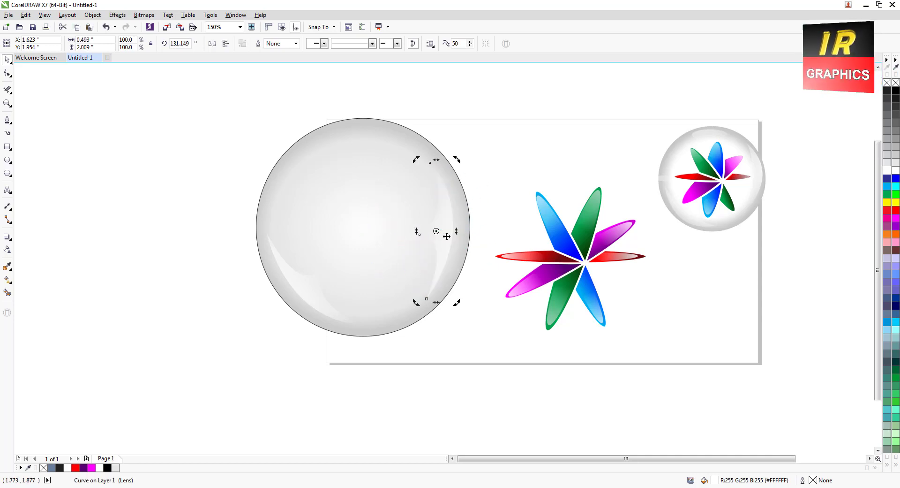
drag(448, 237, 458, 232)
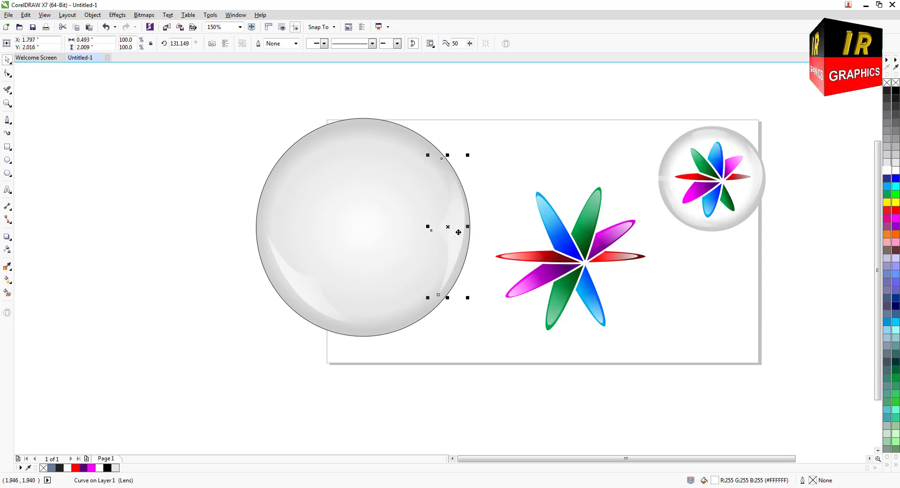
Draw an ellipse about 1.33 by 0.49 inches inside the circle's upper edge, filled white without an outline.
click(8, 160)
drag(319, 134, 363, 142)
click(9, 61)
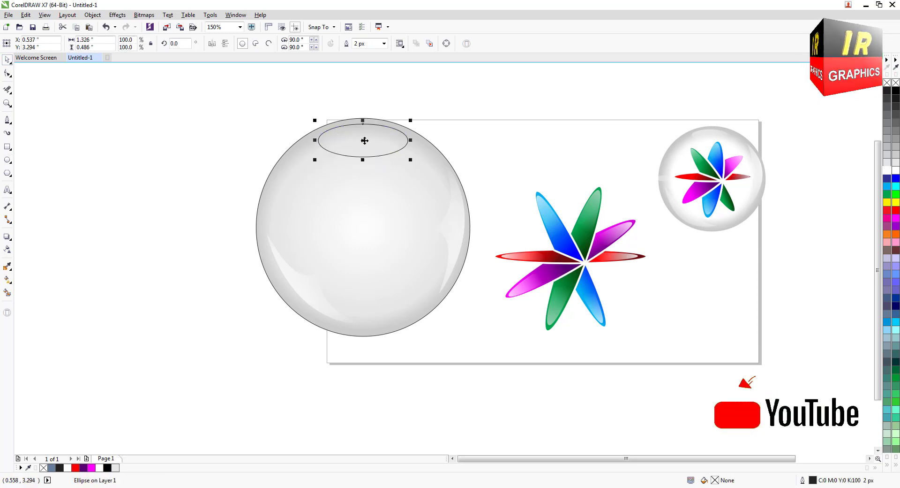
click(887, 169)
right_click(887, 83)
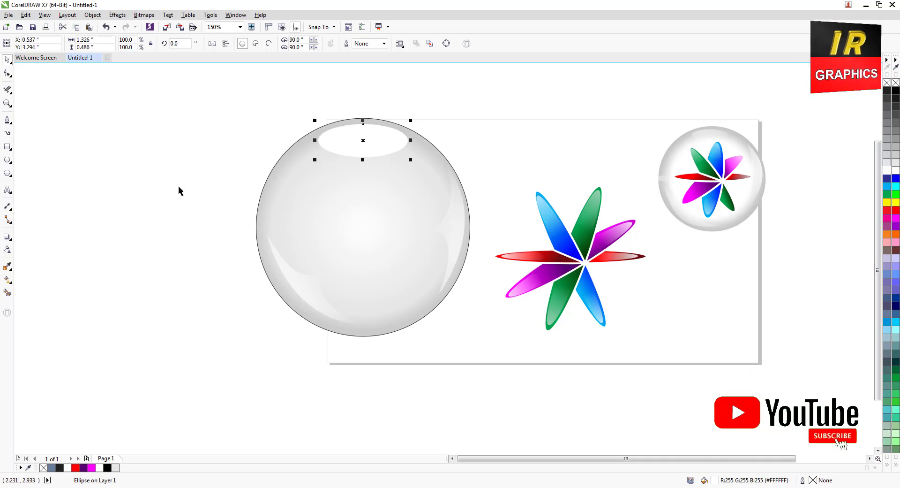
Fade the white ellipse downward with a linear transparency running from its top to just above its lower edge.
click(7, 249)
drag(362, 123, 358, 156)
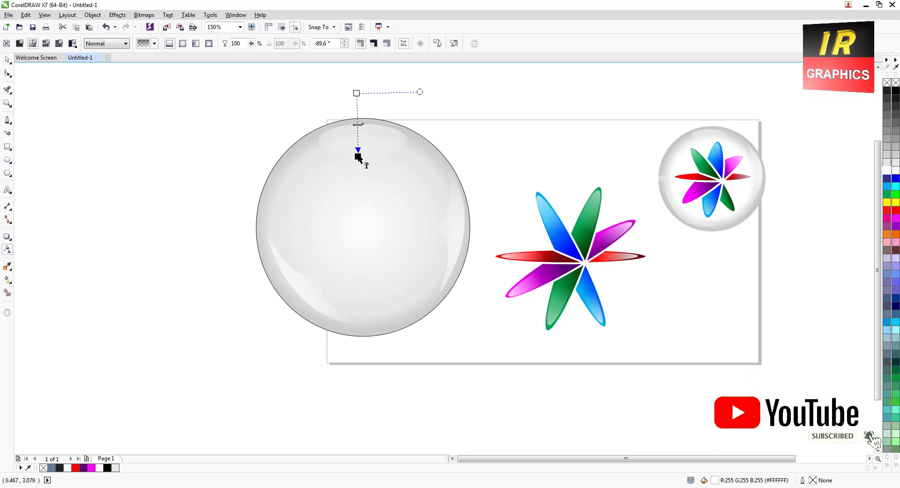
drag(356, 93, 359, 121)
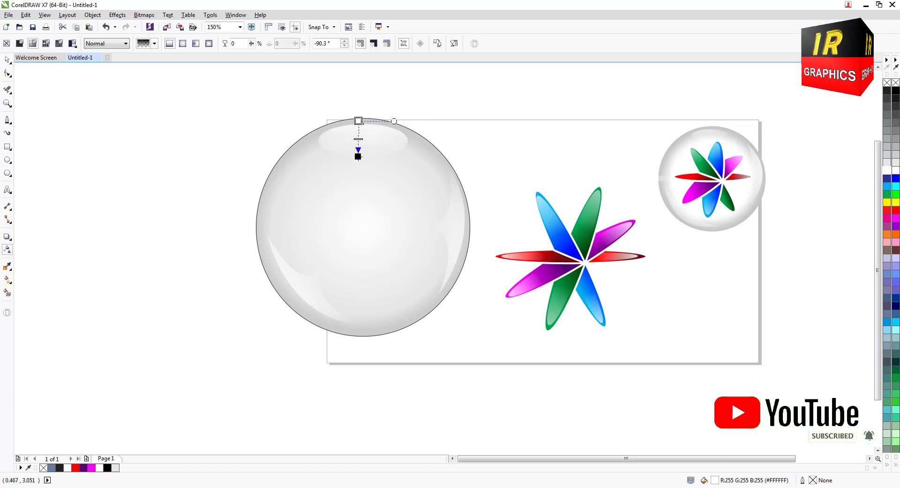
drag(358, 156, 358, 148)
click(6, 60)
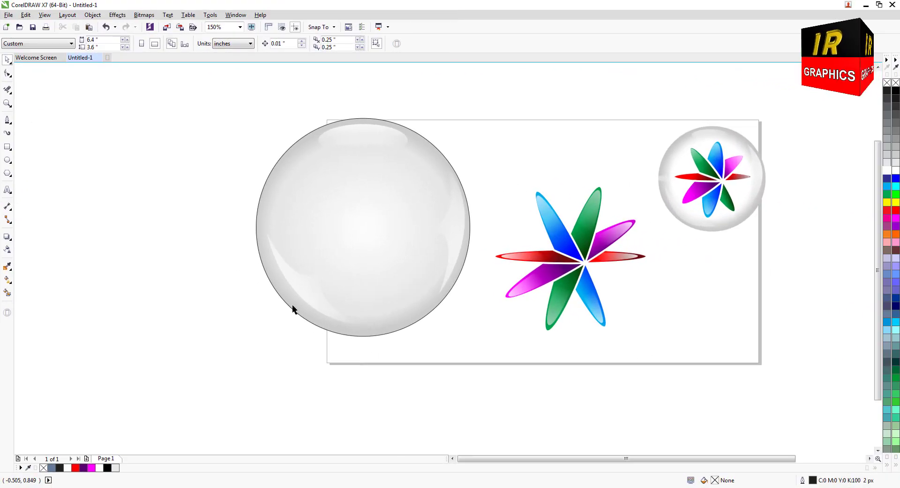
Build two offset unfilled circles left of the glass circle from a reduced copy of it, the larger about 2.53 by 2.58 inches.
drag(293, 308, 69, 295)
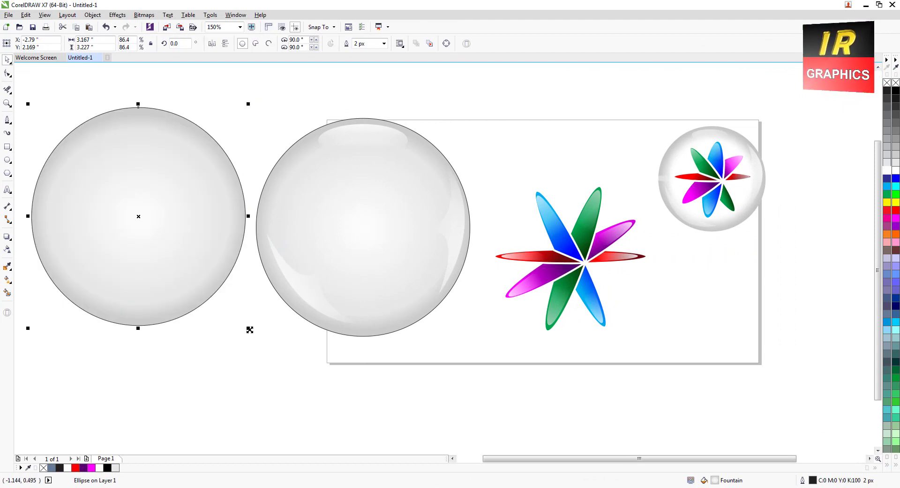
drag(250, 329, 230, 310)
click(895, 83)
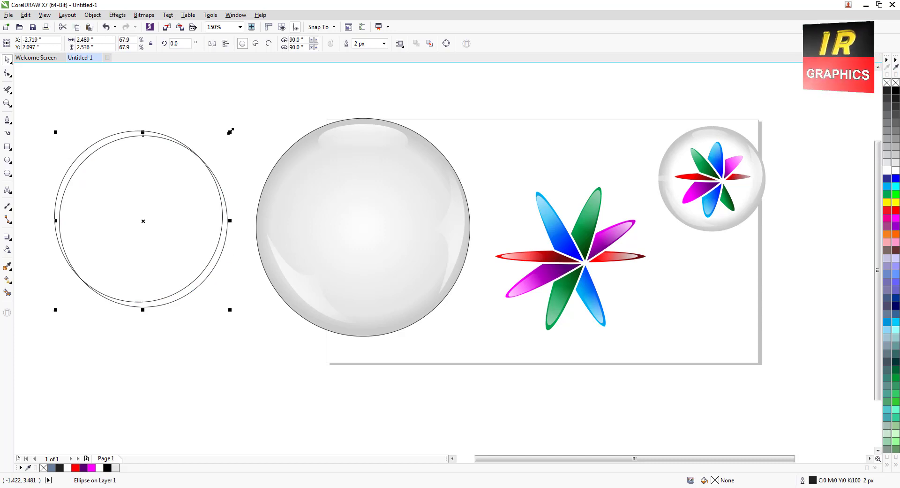
drag(230, 130, 233, 127)
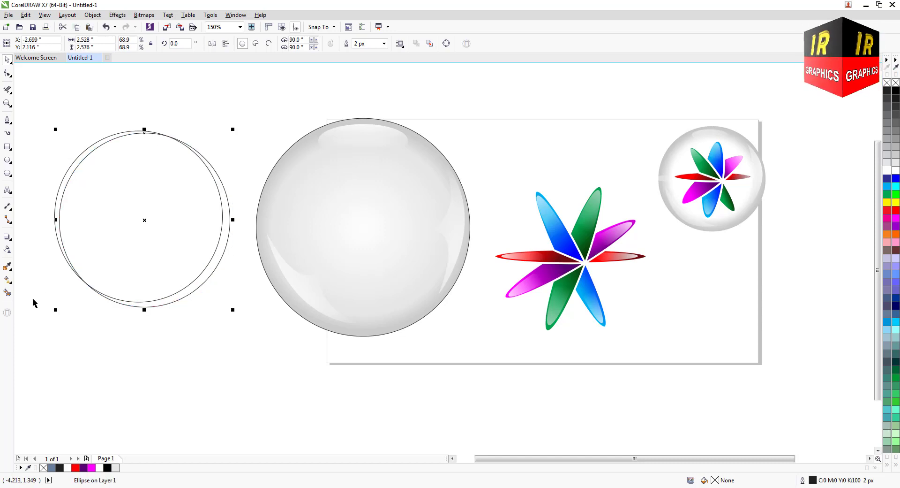
Create a filled crescent from the left gap between the two offset circles with the Smart Fill tool.
click(7, 293)
click(71, 191)
click(7, 61)
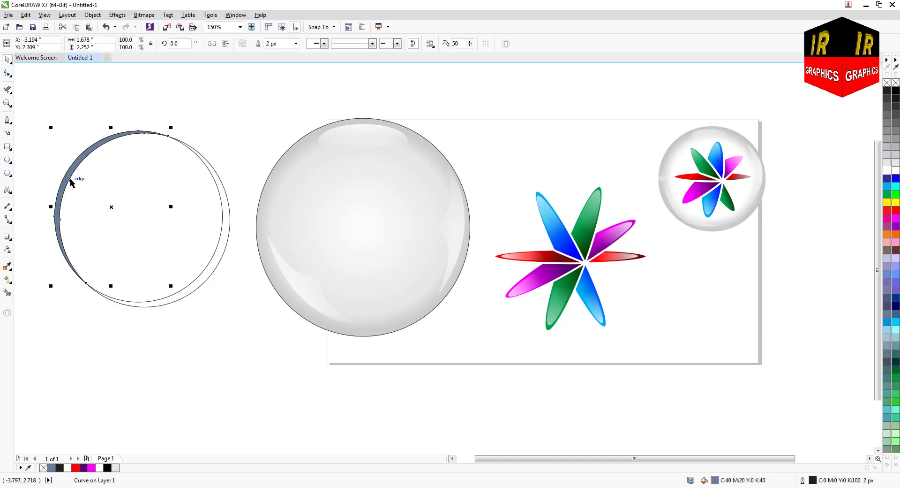
Fill the thin crescent white without an outline and place it inside the glass circle's upper-left edge.
drag(56, 217, 229, 219)
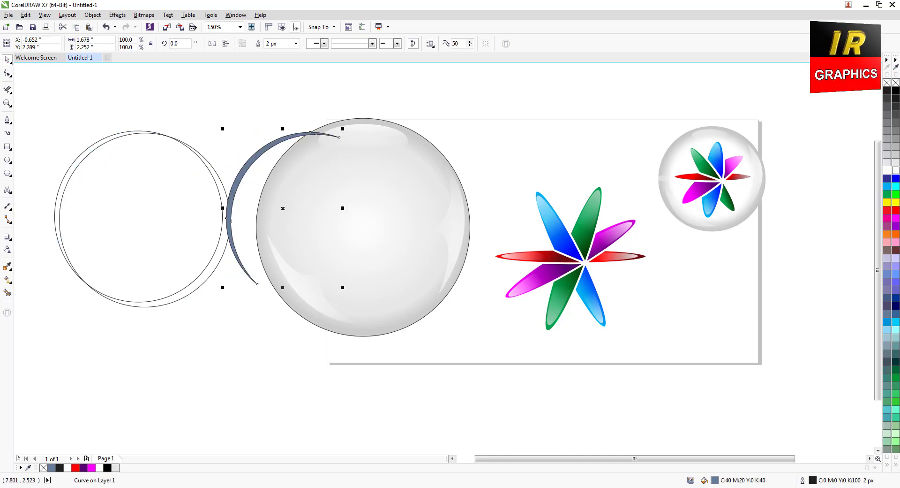
click(897, 172)
right_click(896, 83)
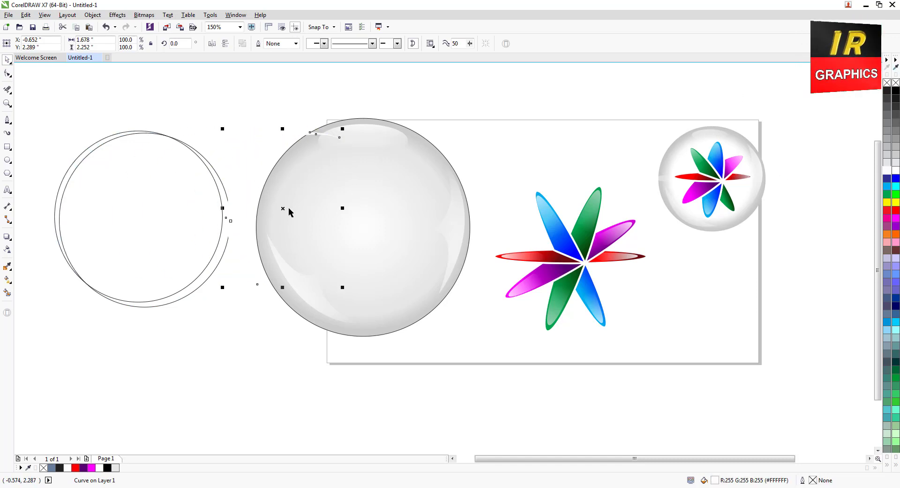
drag(290, 212, 321, 209)
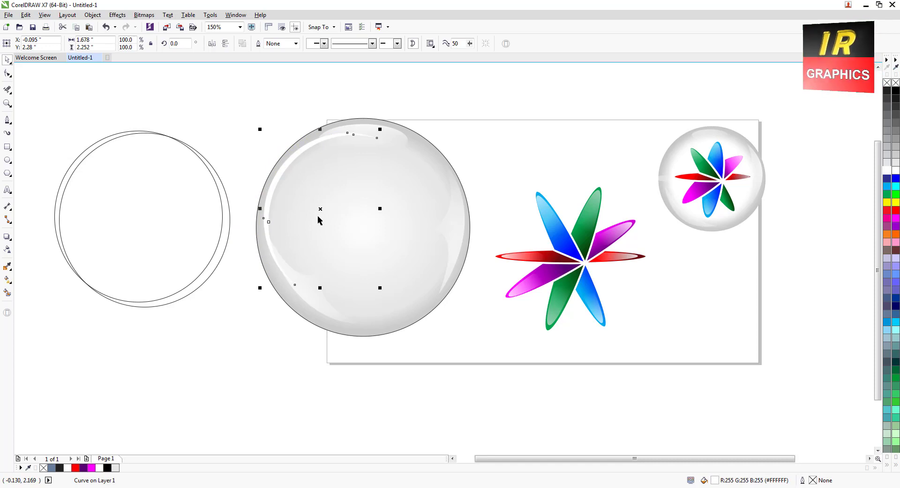
Delete the two unfilled construction circles left of the glass circle.
scroll(314, 213, up, 2)
scroll(314, 213, down, 2)
drag(43, 106, 248, 325)
key(Delete)
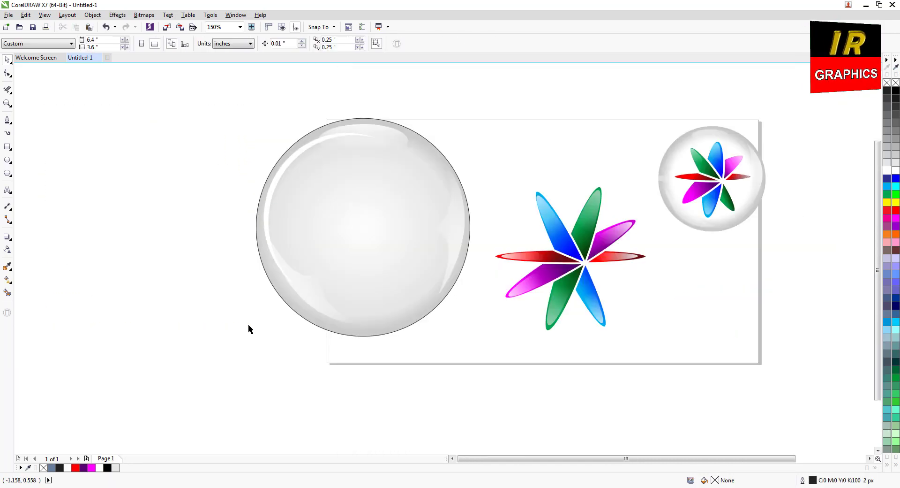
Move the flower group onto the centre of the glass circle and bring it in front of the circle.
click(581, 262)
drag(568, 247, 369, 223)
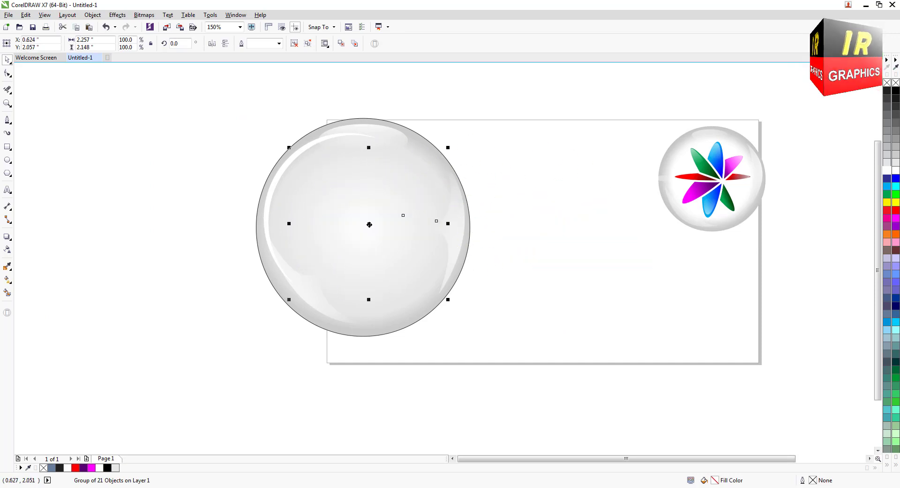
right_click(368, 224)
mouse_move(404, 365)
click(508, 365)
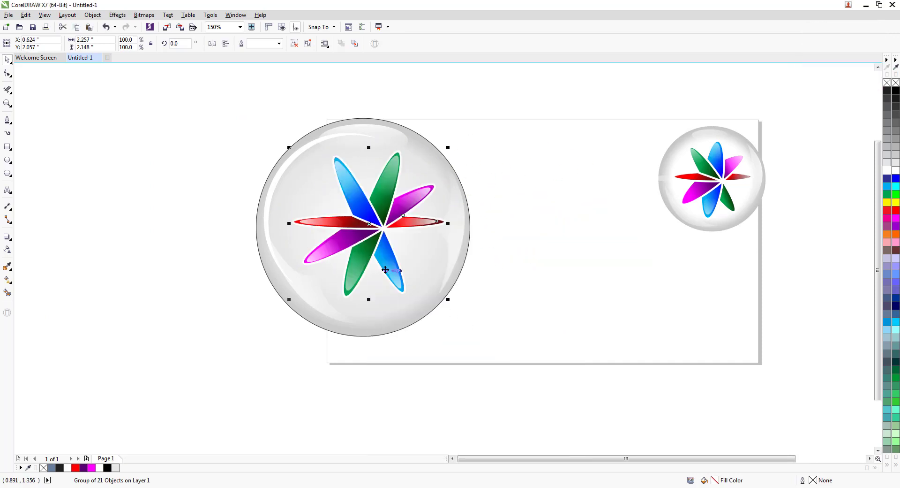
Remove the outline from the large glass circle.
click(518, 260)
click(459, 280)
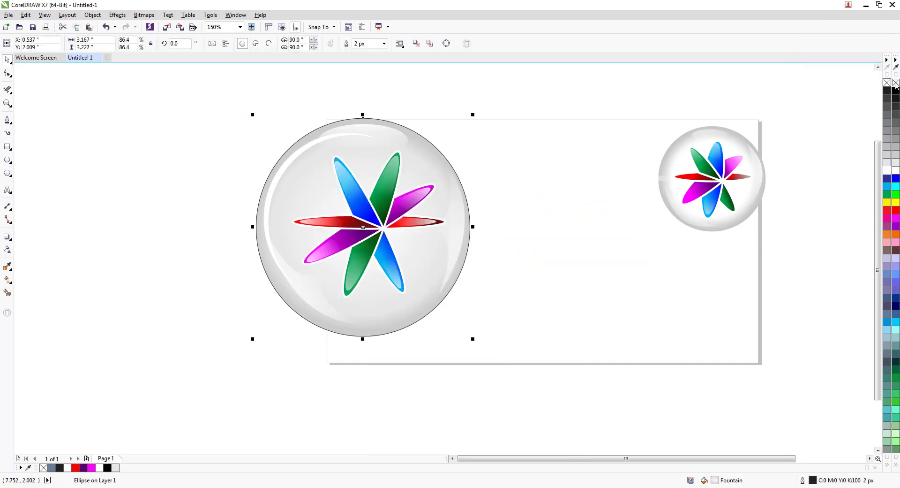
right_click(895, 83)
click(530, 187)
scroll(529, 187, down, 1)
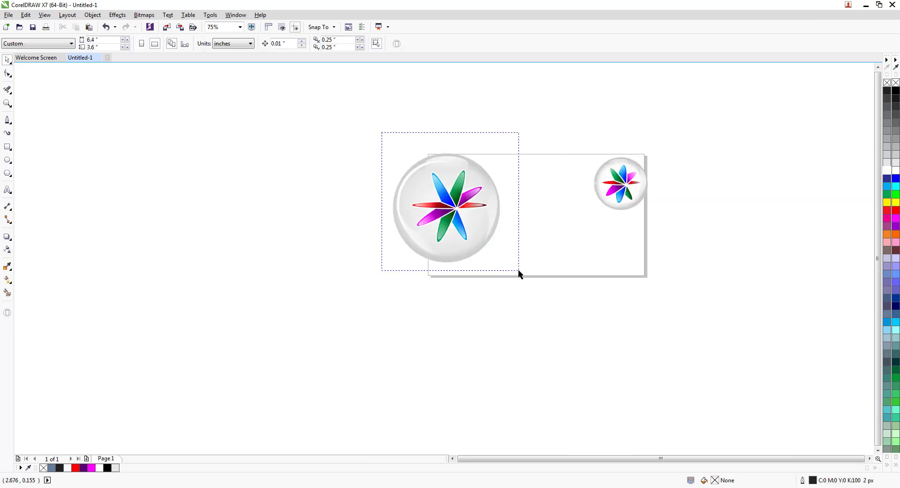